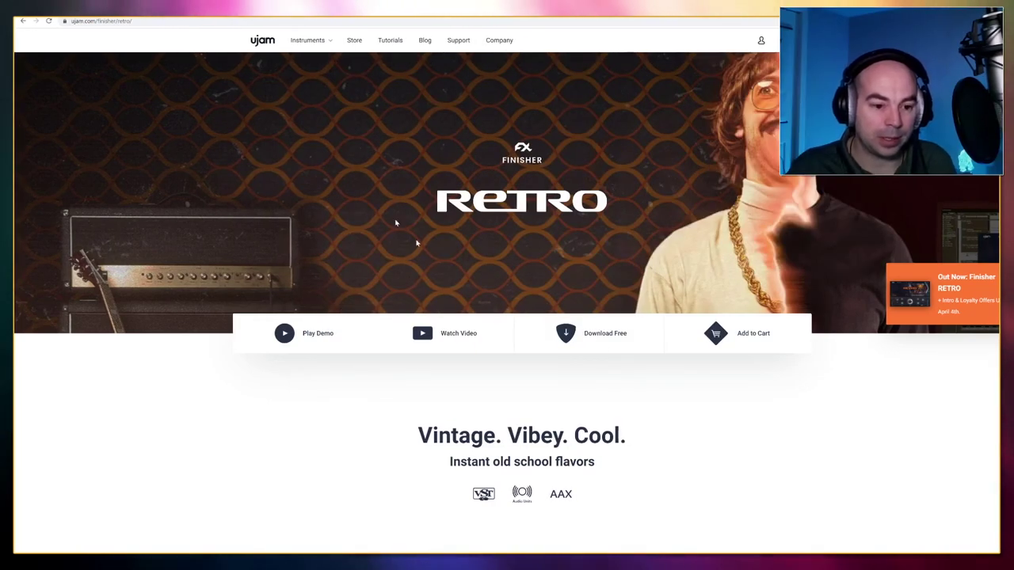
Play the song from the INTRO marker
scroll(323, 450, "down", 7)
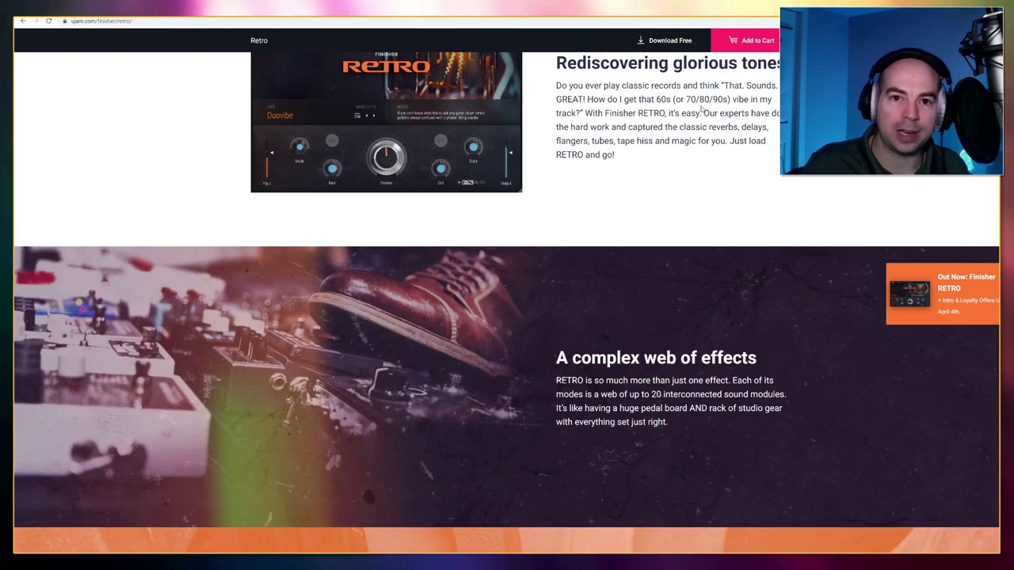
scroll(673, 181, "down", 1)
scroll(672, 181, "down", 6)
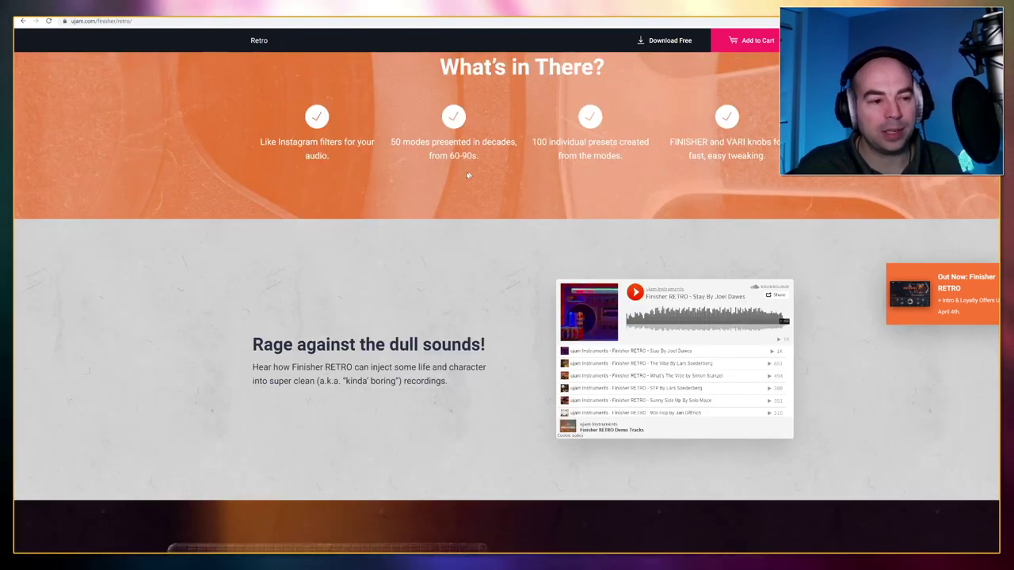
scroll(436, 148, "up", 2)
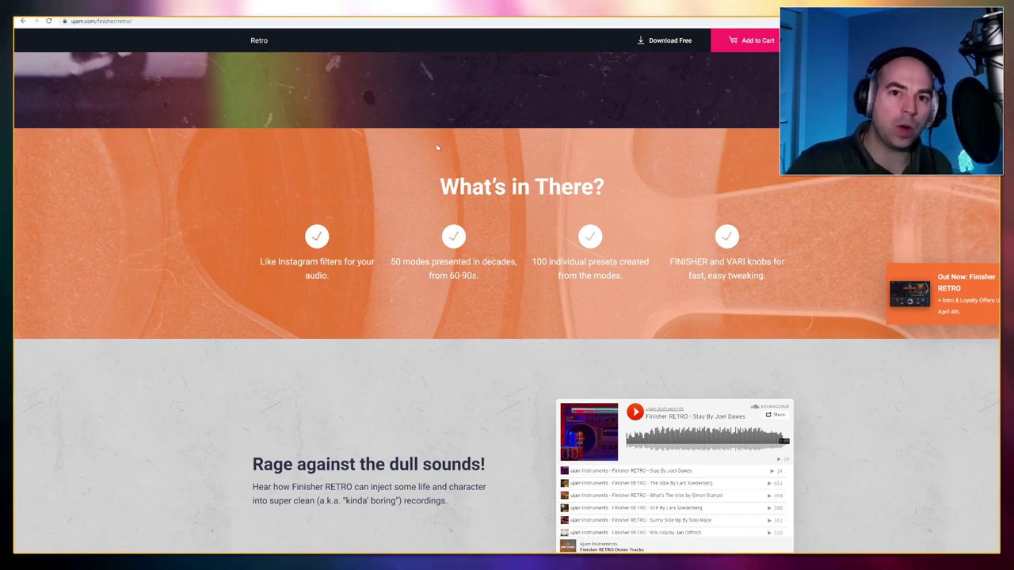
scroll(436, 143, "down", 3)
scroll(422, 244, "down", 8)
scroll(422, 244, "down", 10)
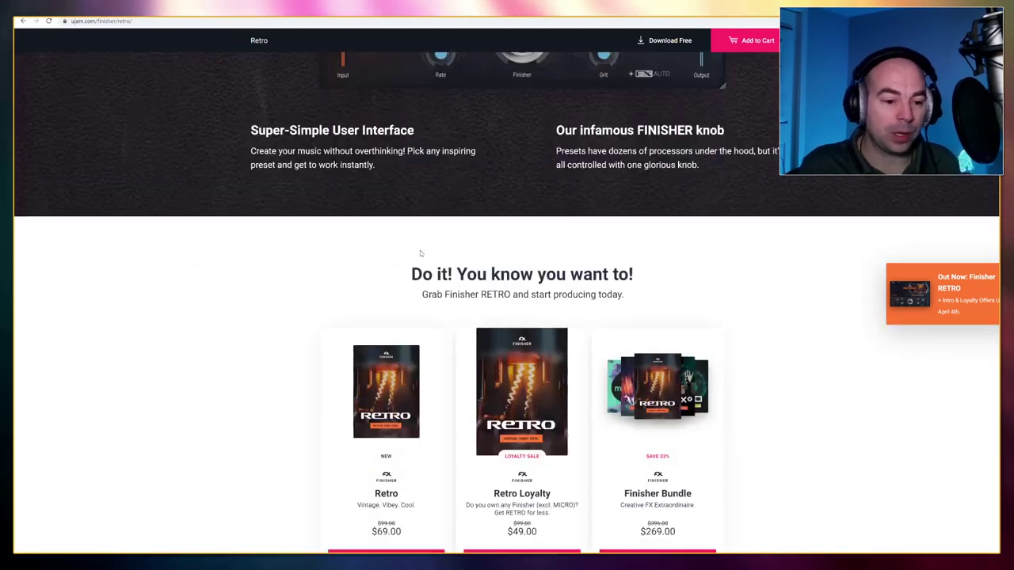
scroll(313, 236, "up", 3)
scroll(313, 235, "up", 1)
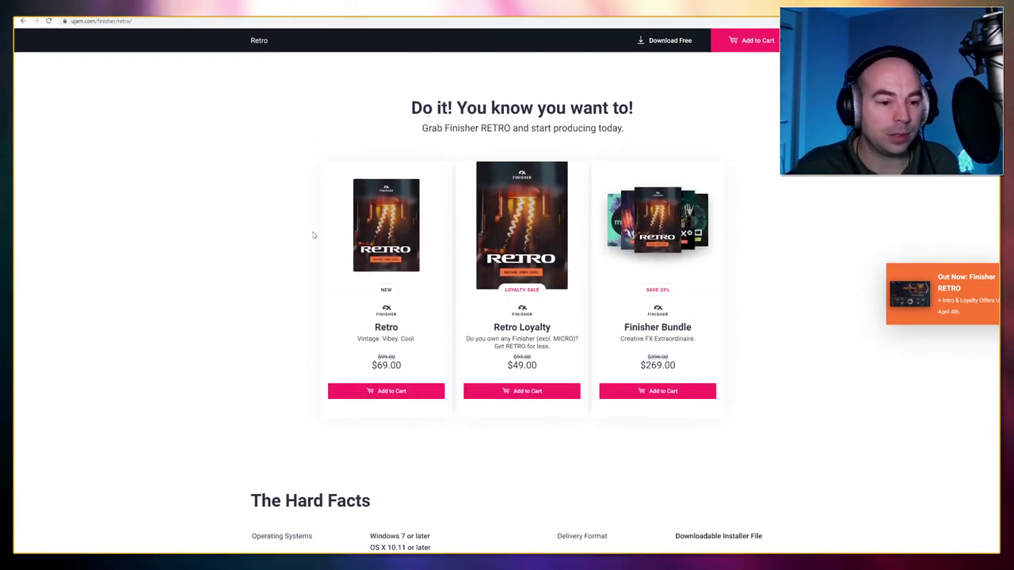
scroll(313, 235, "down", 2)
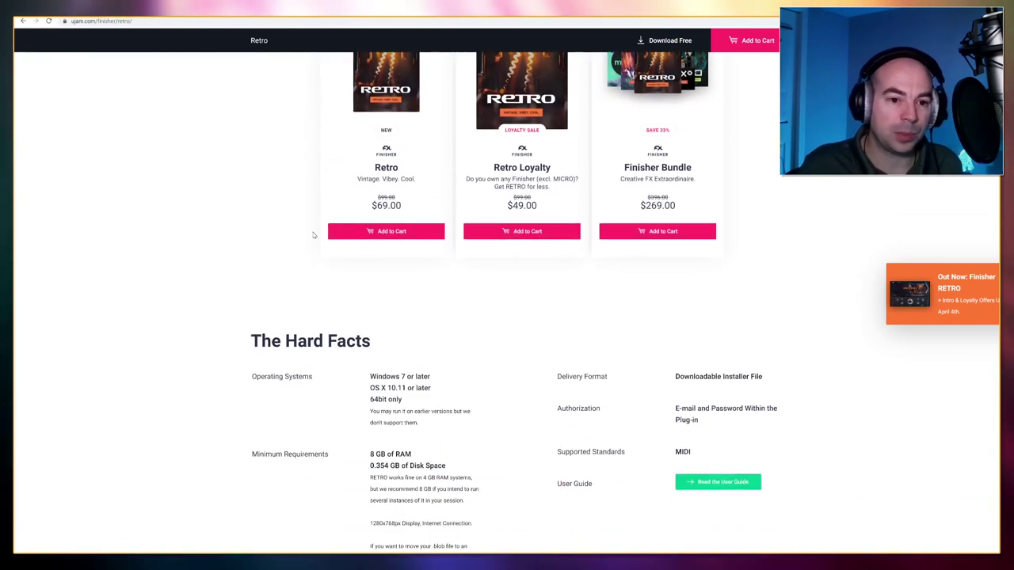
scroll(313, 235, "up", 1)
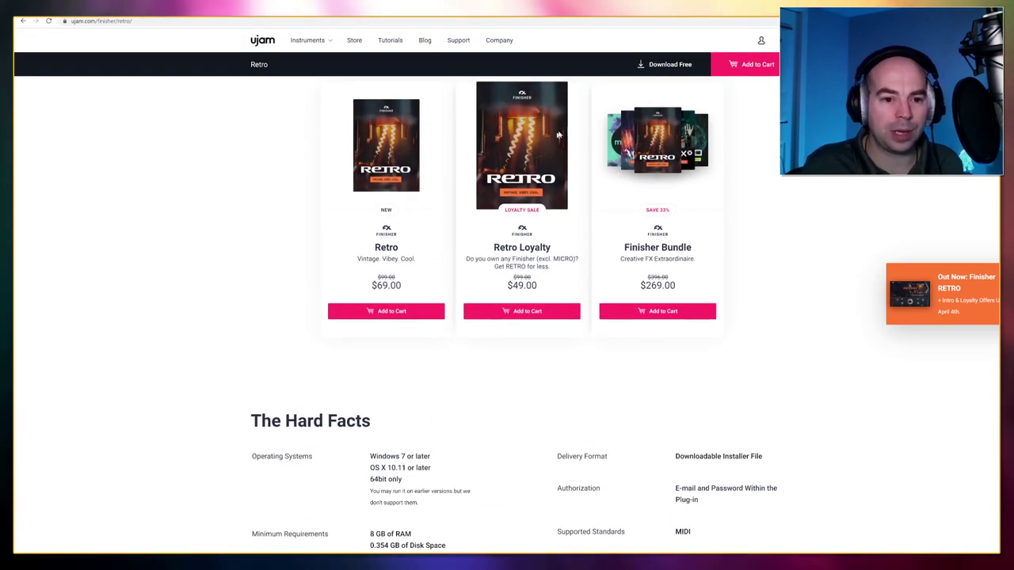
scroll(812, 268, "down", 1)
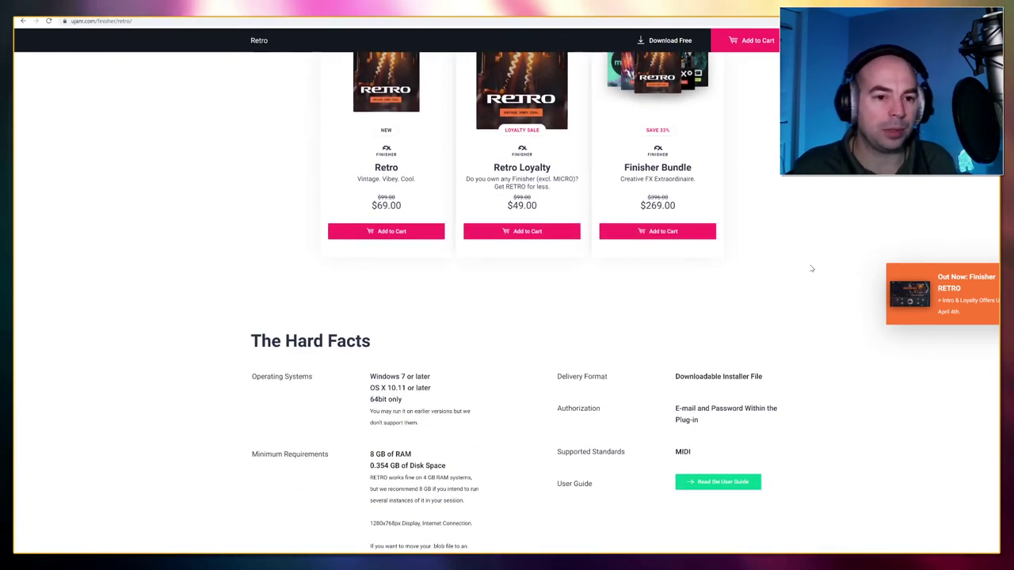
scroll(783, 261, "up", 2)
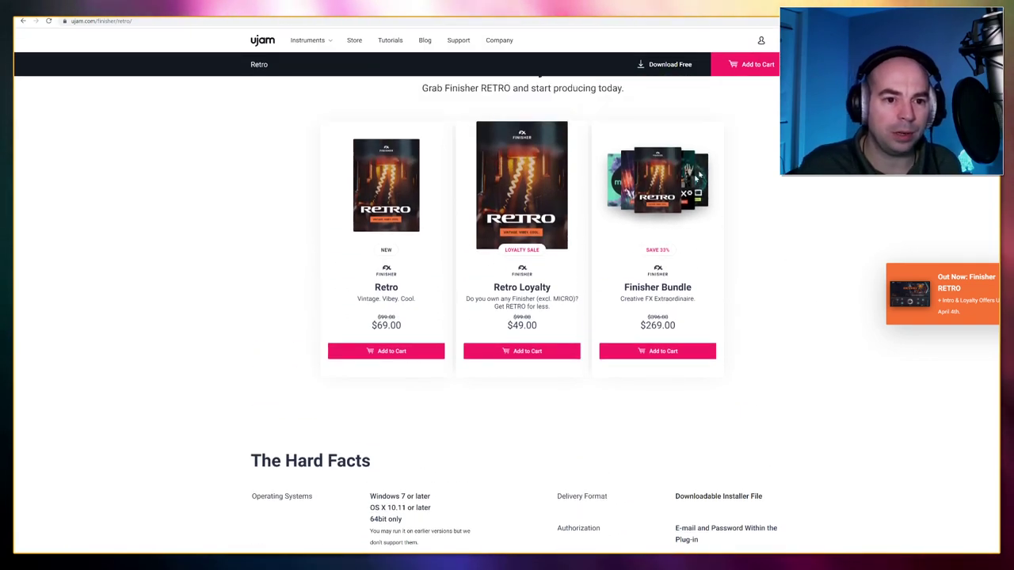
scroll(792, 252, "down", 2)
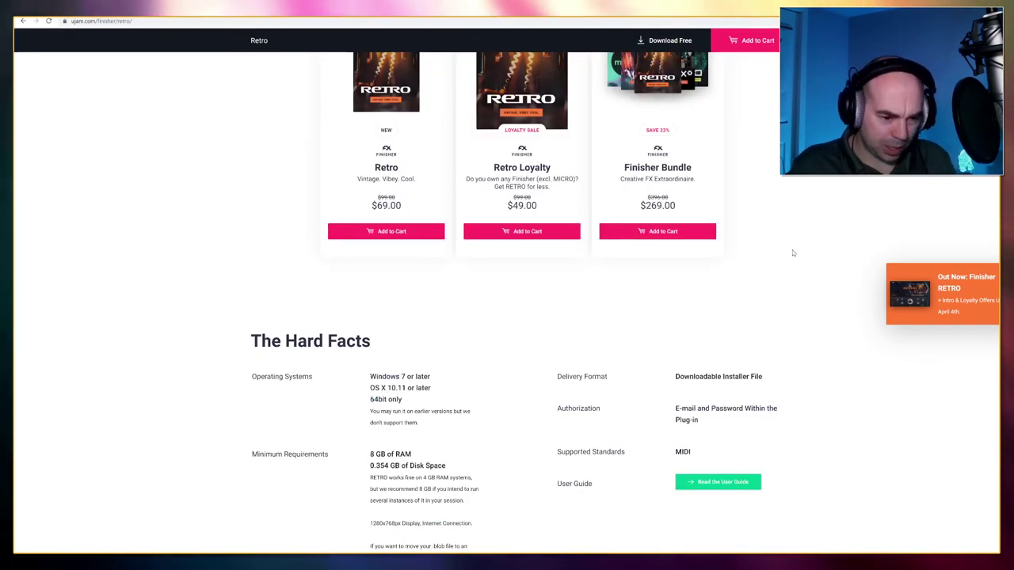
scroll(793, 253, "down", 1)
scroll(793, 252, "down", 1)
scroll(792, 254, "up", 3)
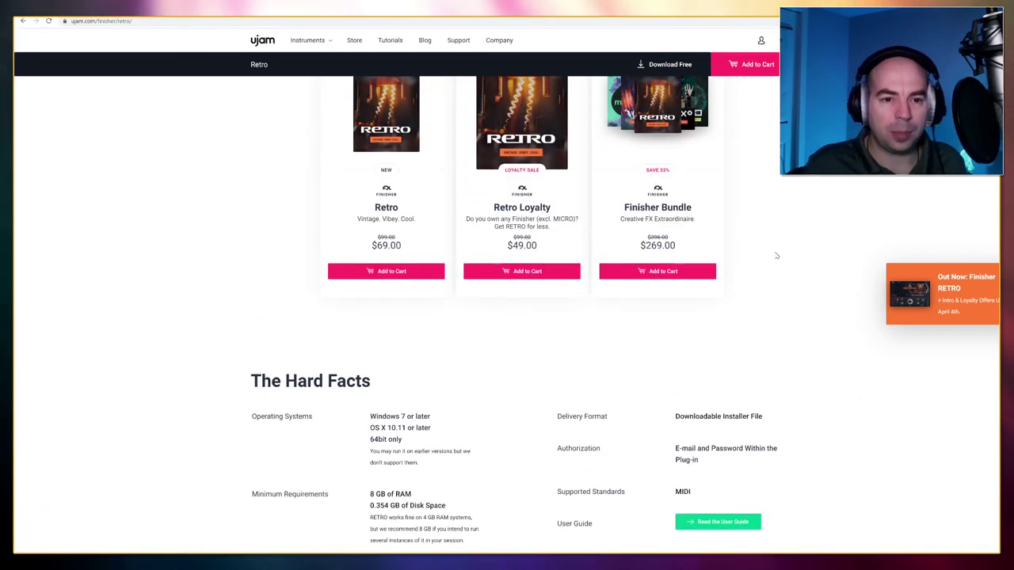
scroll(777, 254, "up", 7)
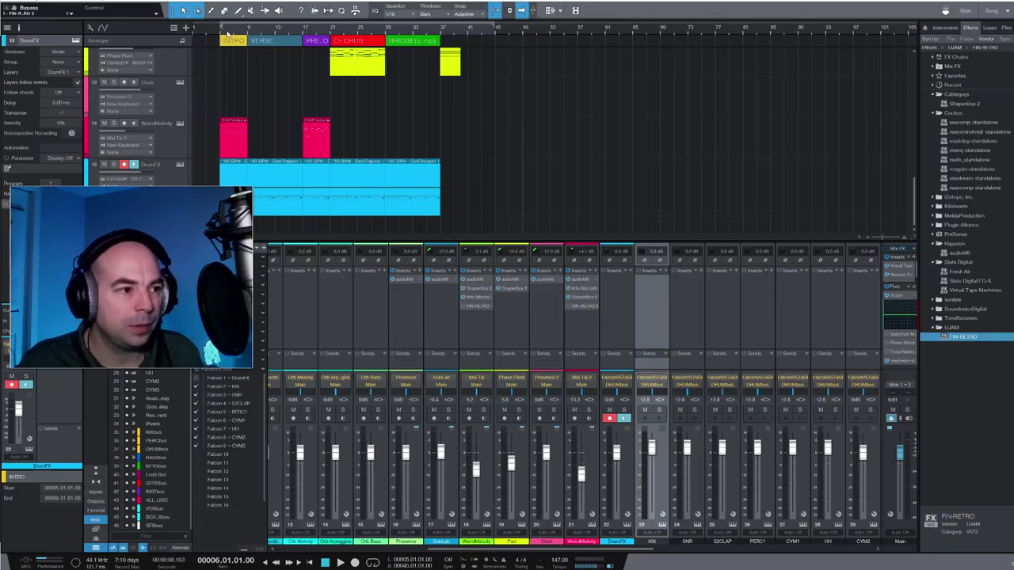
left_click(222, 32)
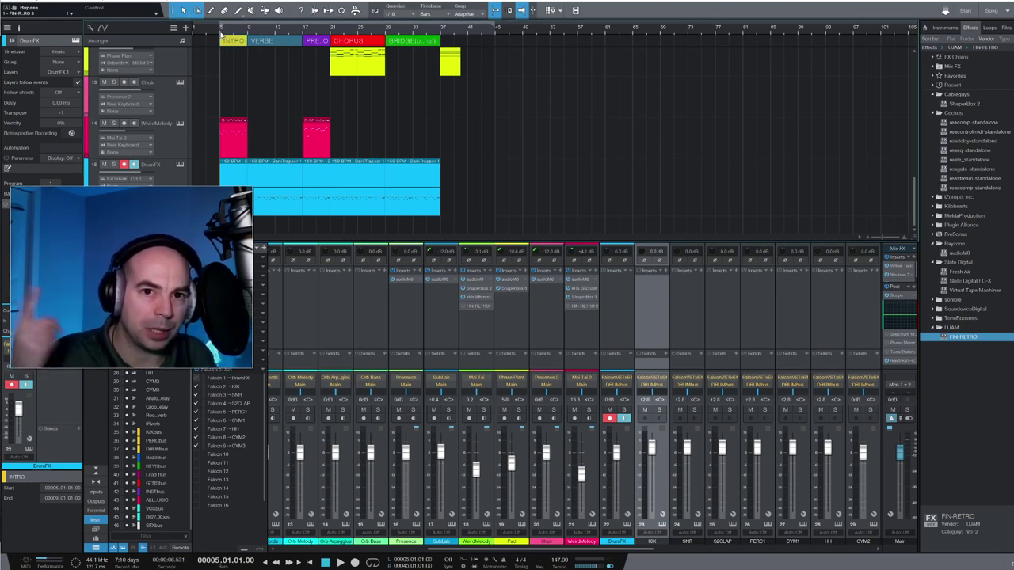
key("space")
scroll(545, 549, "left", 1)
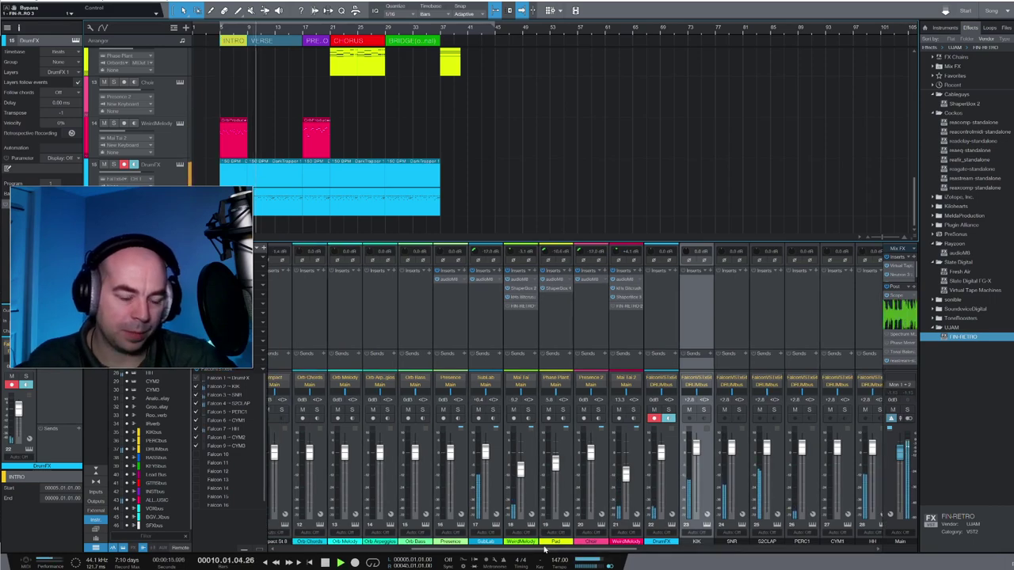
mouse_move(545, 548)
left_mouse_down()
mouse_move(653, 550)
mouse_move(506, 550)
mouse_move(545, 549)
left_mouse_up()
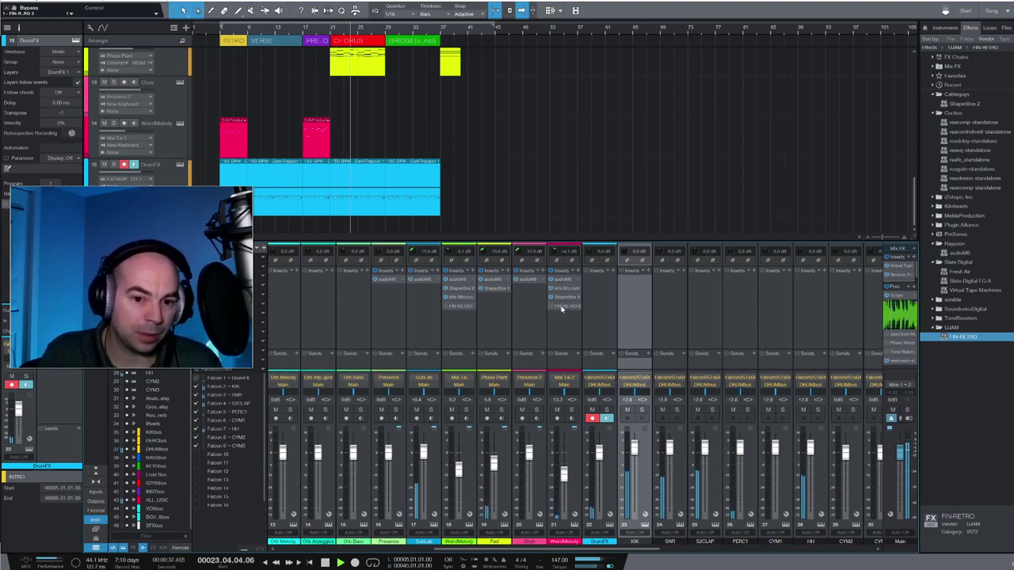
Return to the INTRO start and solo the Mai Lai 2 melody channel during playback
key("space")
left_click(236, 44)
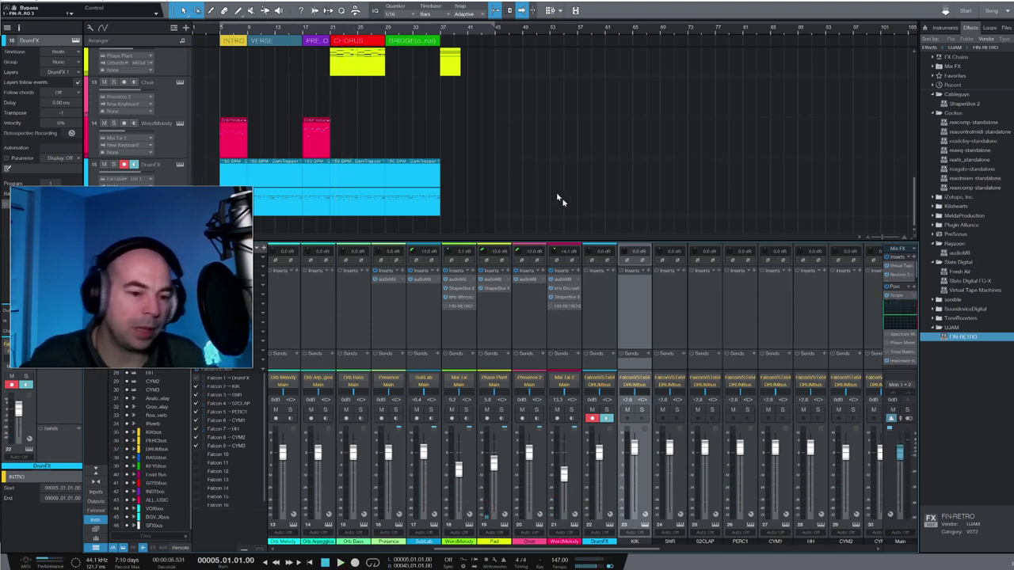
left_click(572, 411)
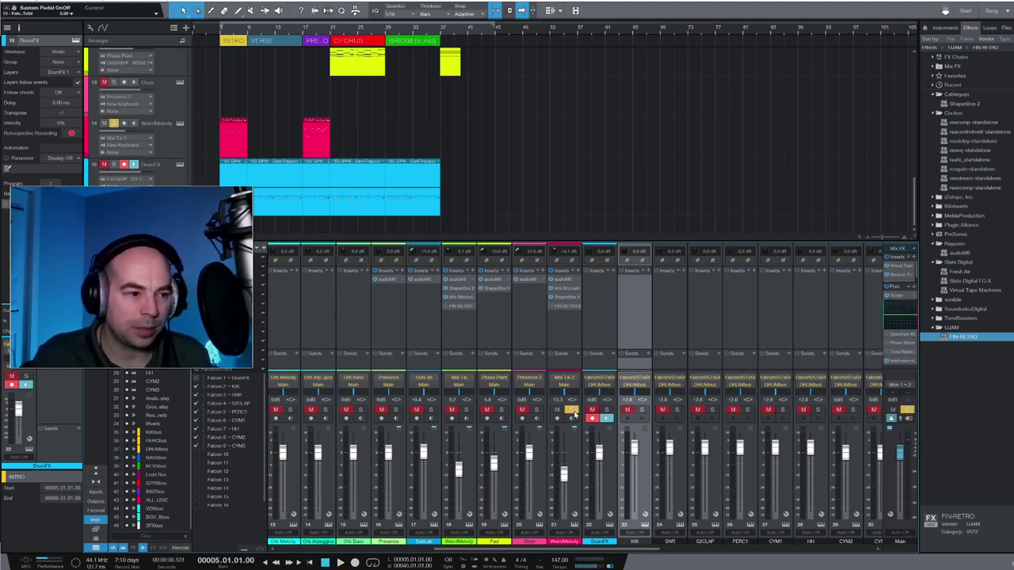
key("space")
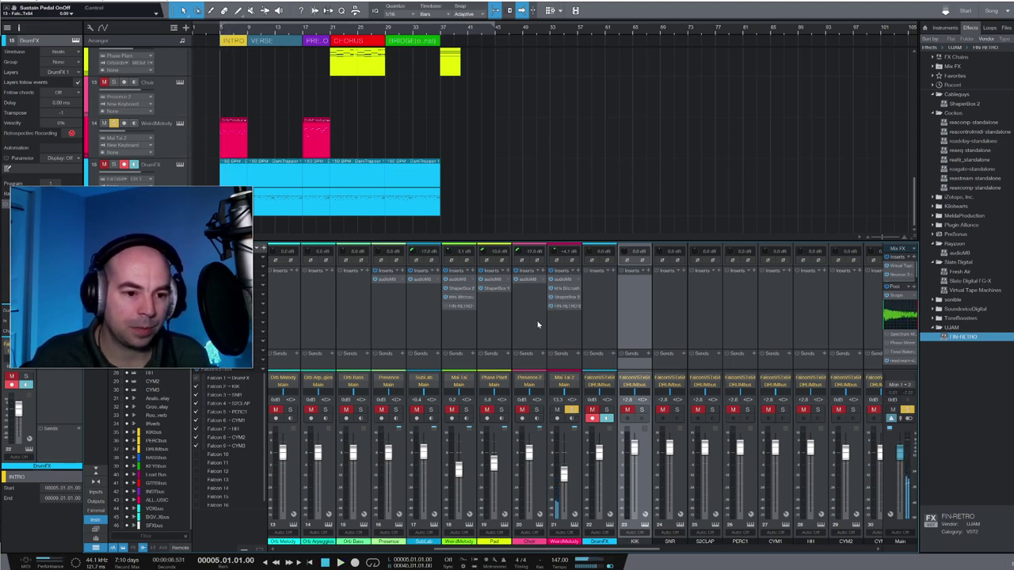
key("space")
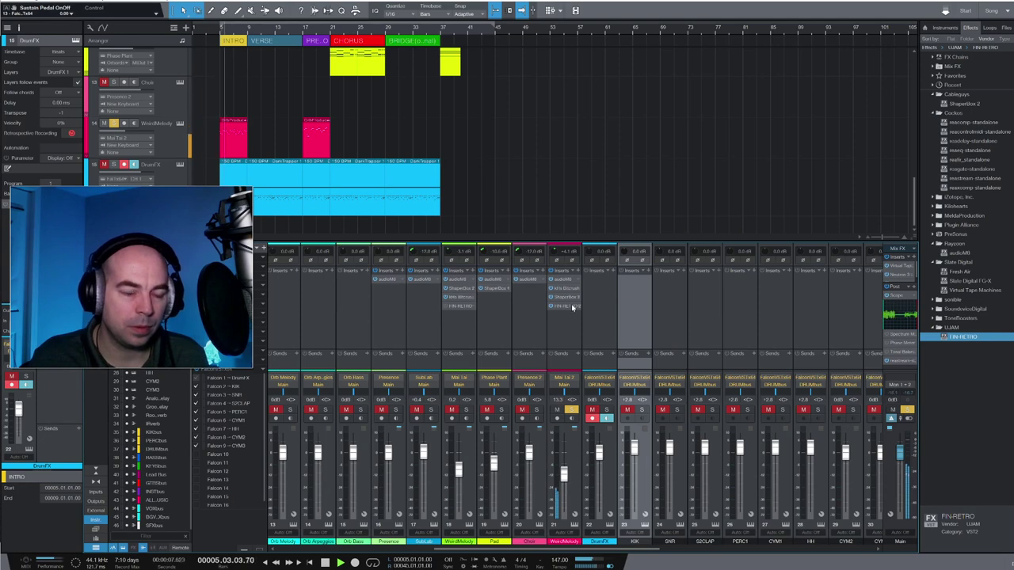
On the melody's FN-RETRO, compare the bypassed sound from bar 5, then select Orange Vibrato
left_click(566, 306)
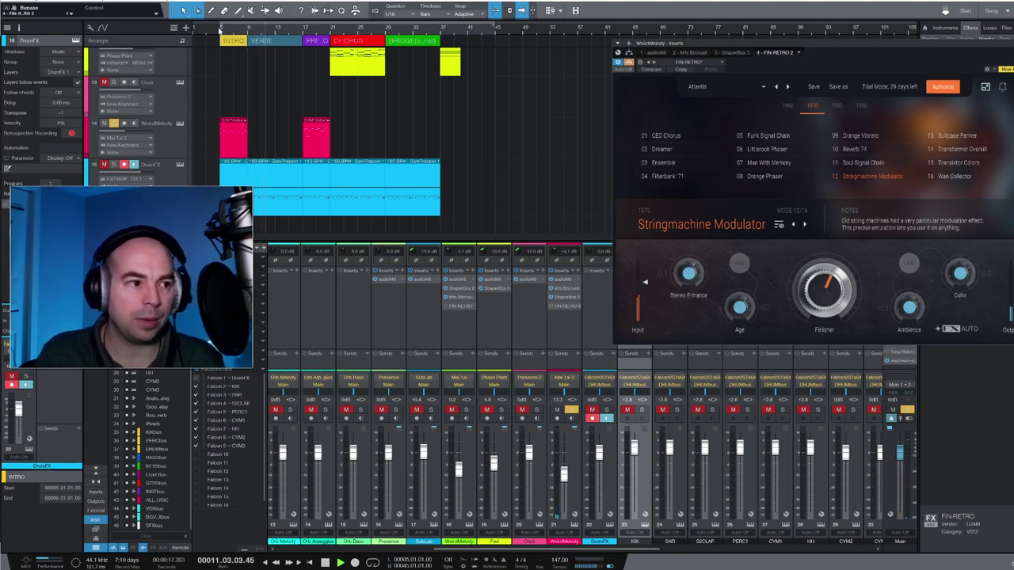
left_click(220, 29)
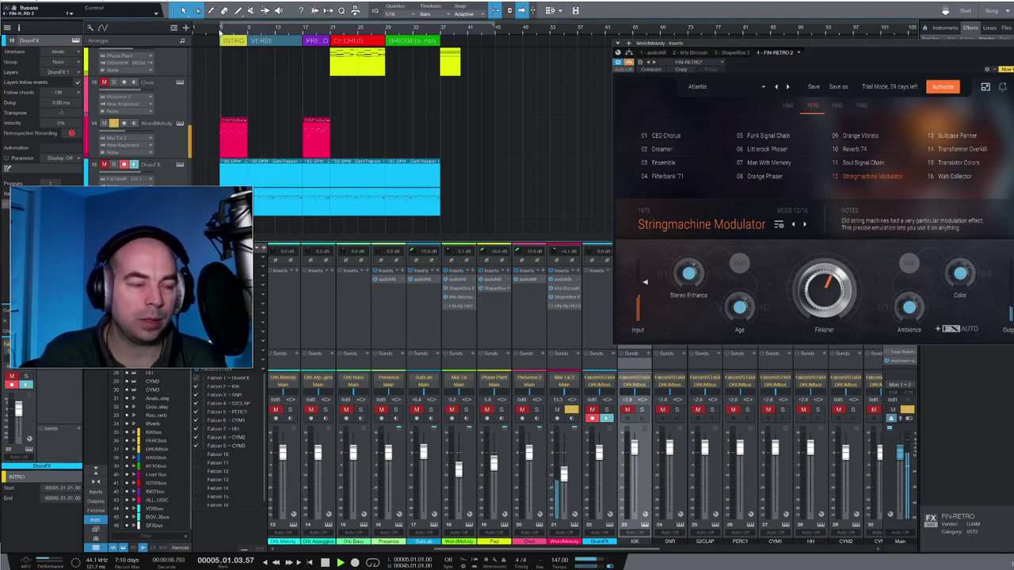
left_click(629, 64)
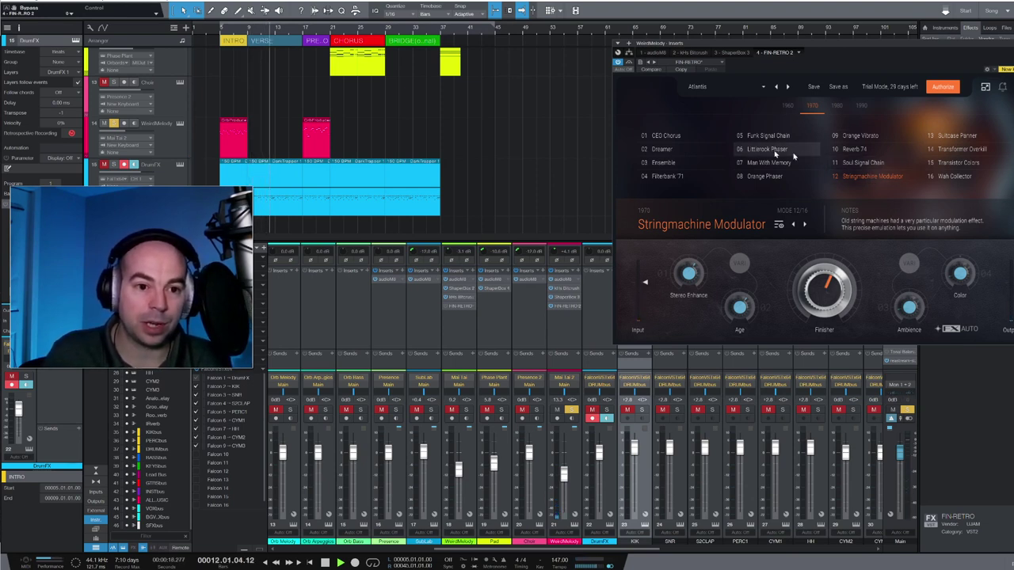
left_click(650, 136)
left_click(851, 135)
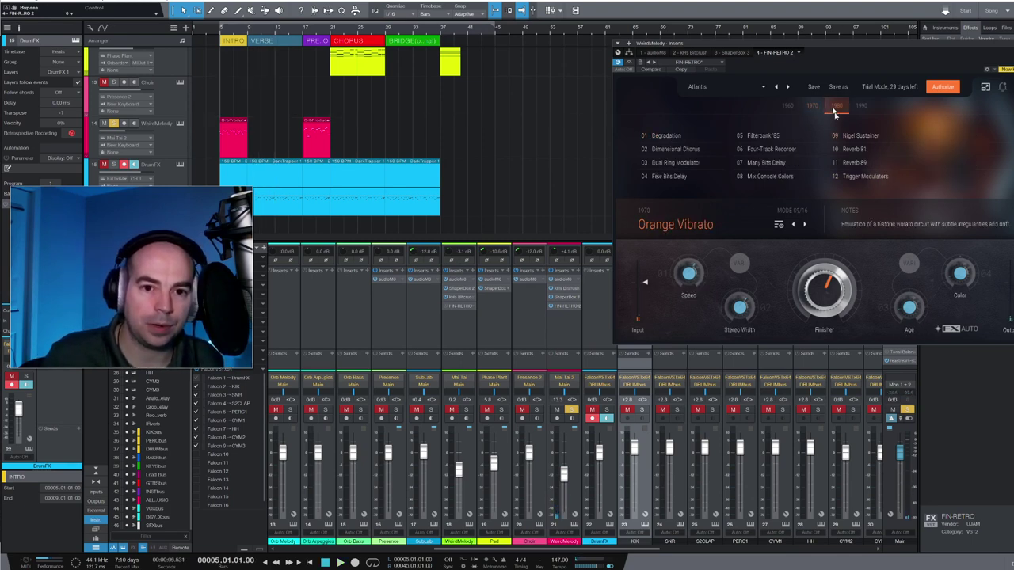
Audition the 1980 modes Filterbank '85 (Finisher at 68) and Dual Ring Modulator
left_click(835, 106)
left_click(776, 137)
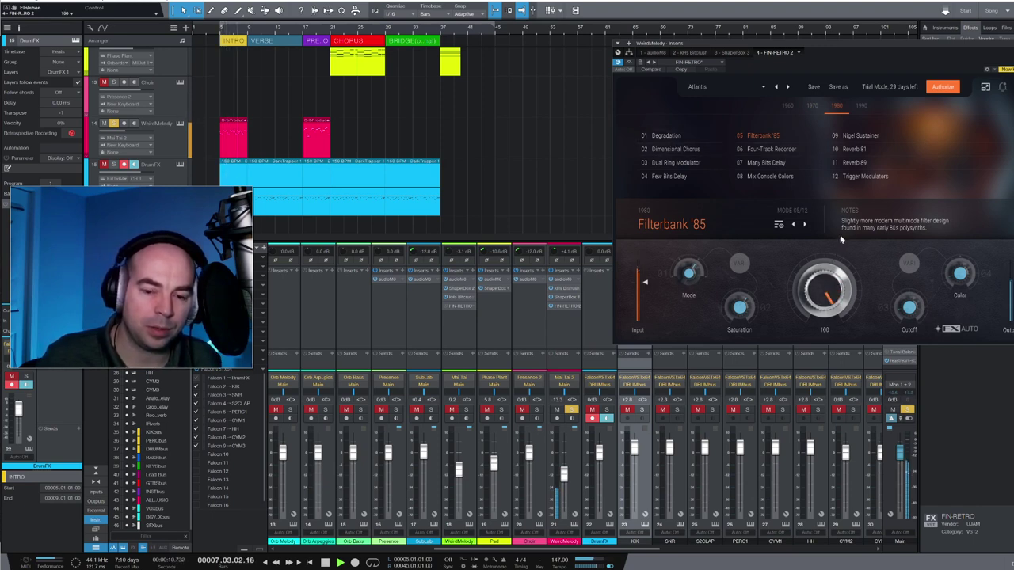
left_click_drag(826, 287, 828, 303)
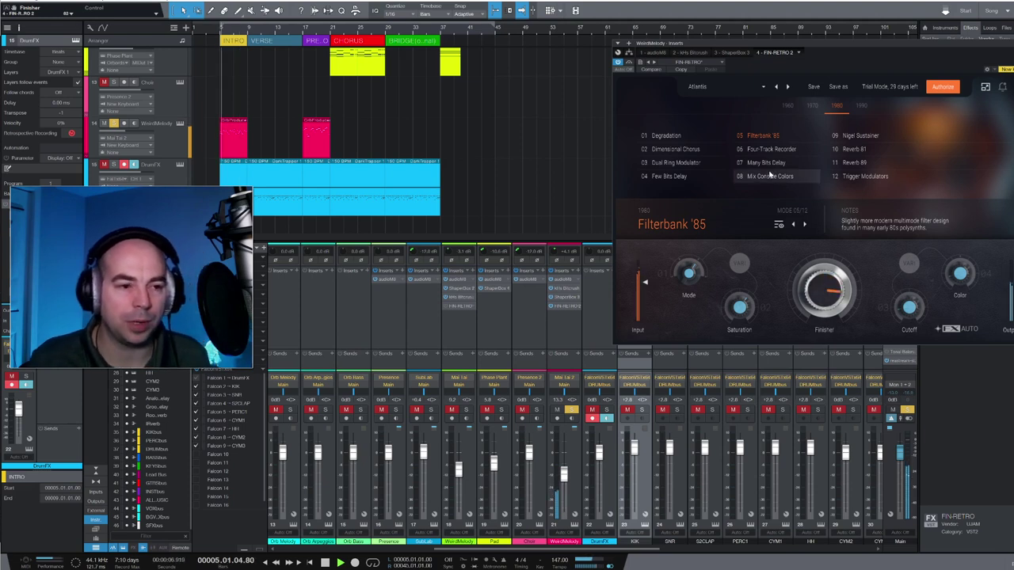
left_click(669, 162)
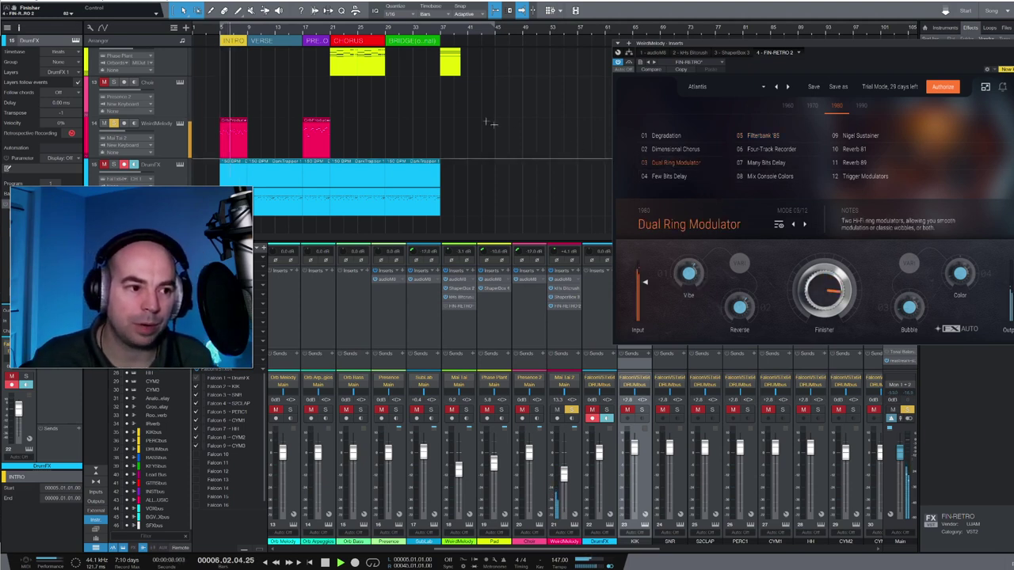
key("space")
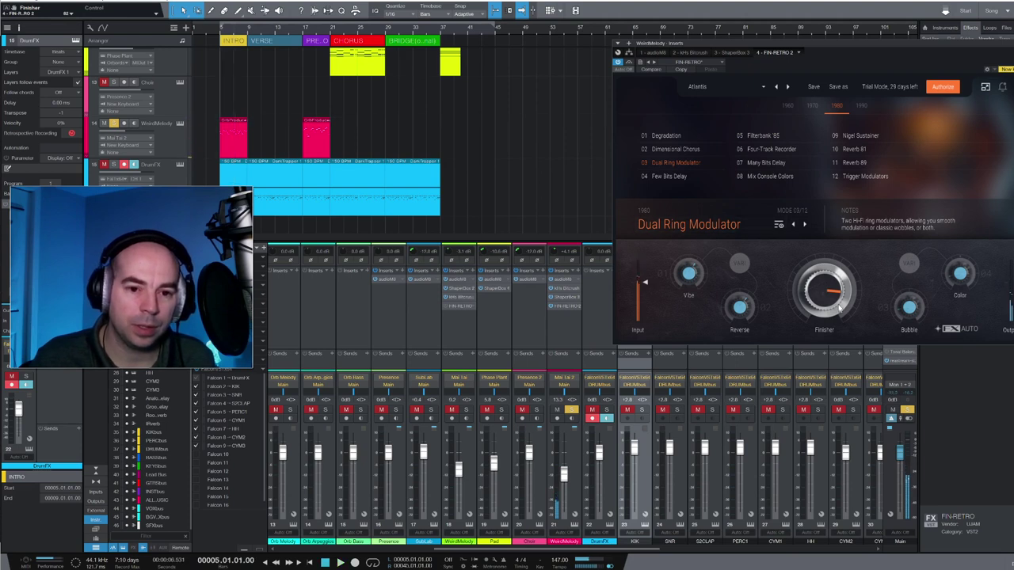
Try Dimensional Chorus, settle on Nigel Sustainer, and list the 1990 modes
left_click(675, 150)
key("space")
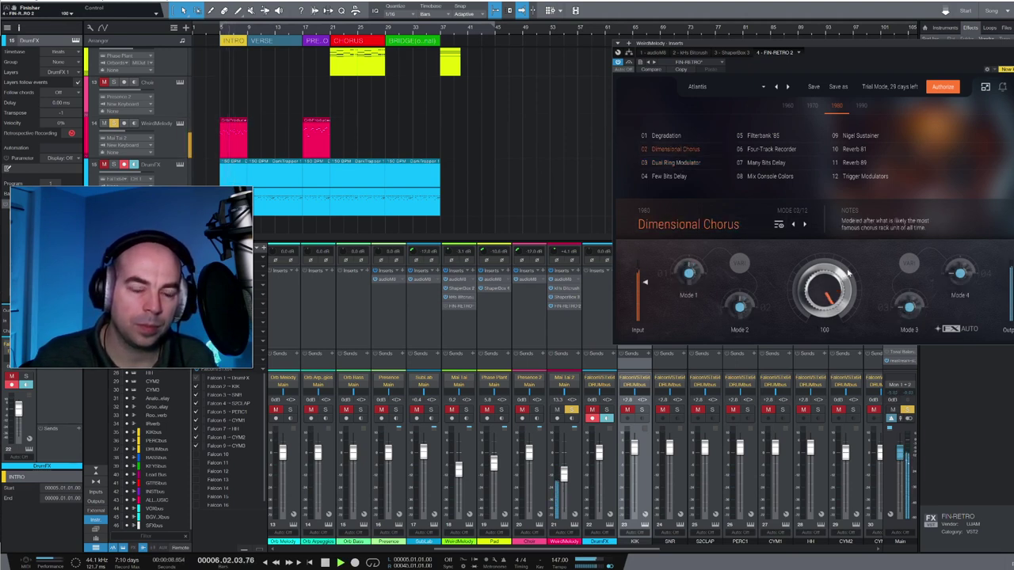
left_click(860, 135)
key("space")
key("space")
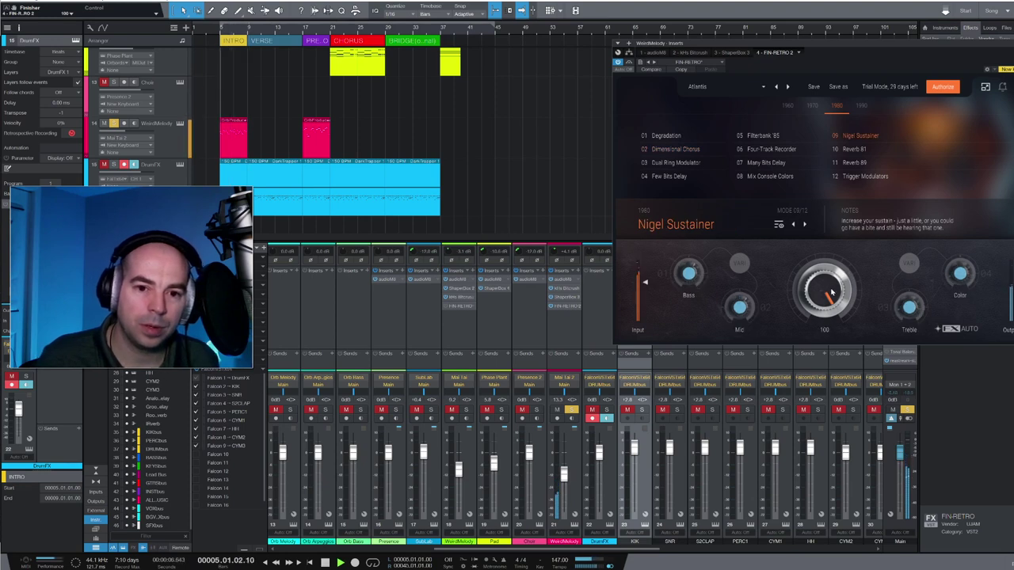
left_click(861, 106)
key("space")
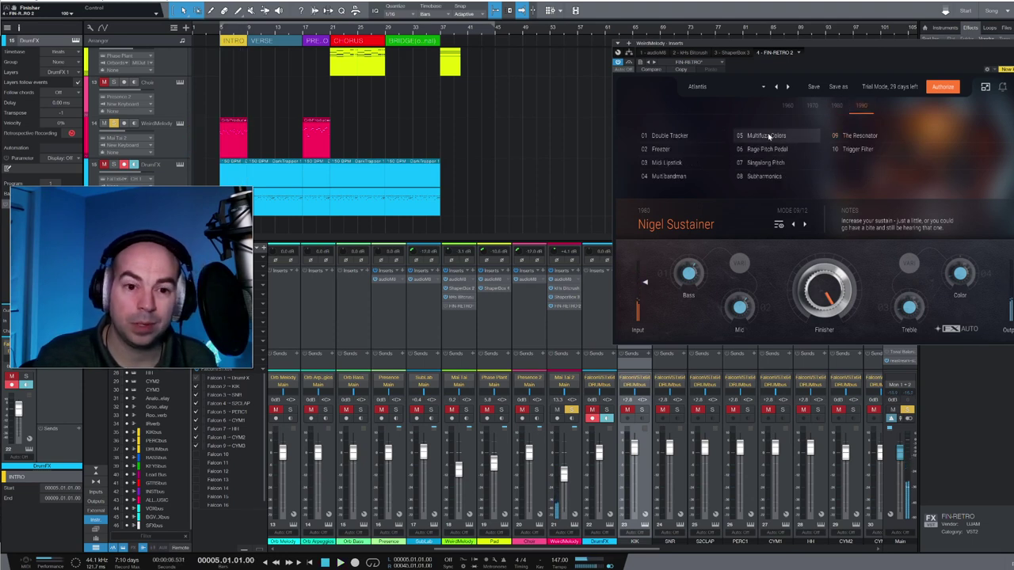
Audition Multifuzz Colors, then switch to Midi Lipstick with the Finisher amount at 100
left_click(762, 135)
key("space")
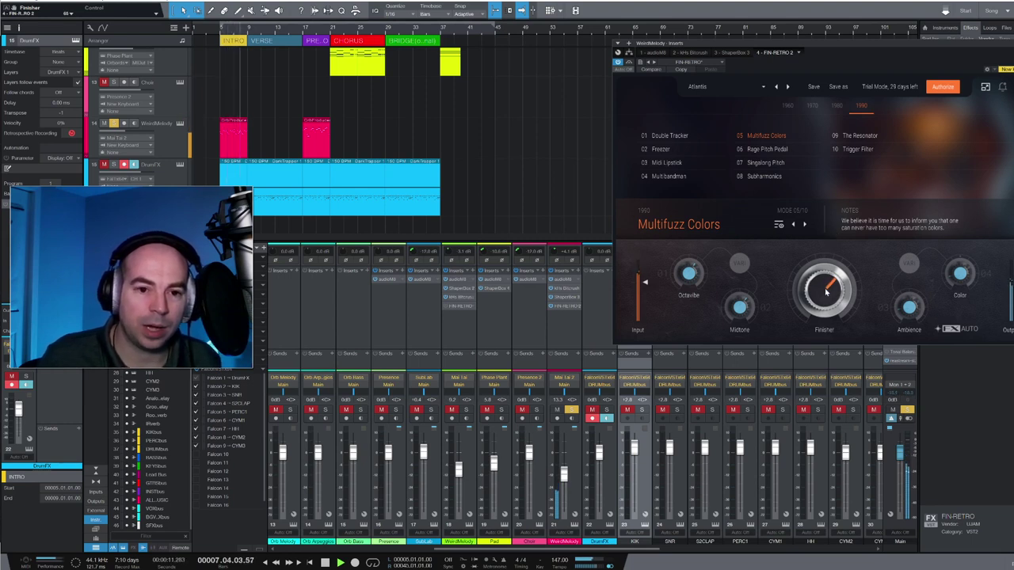
left_click(667, 163)
left_click_drag(827, 320, 833, 290)
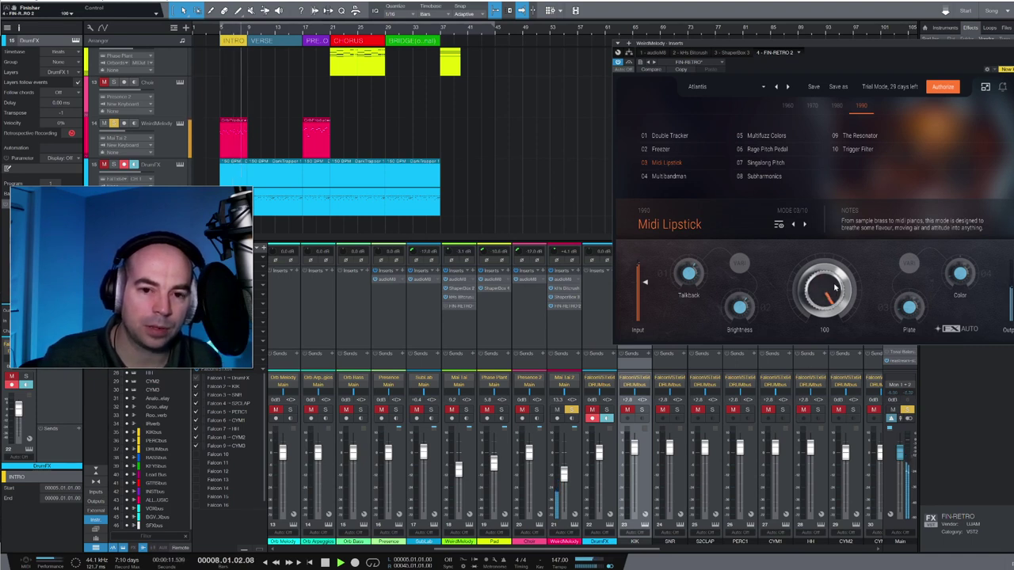
key("space")
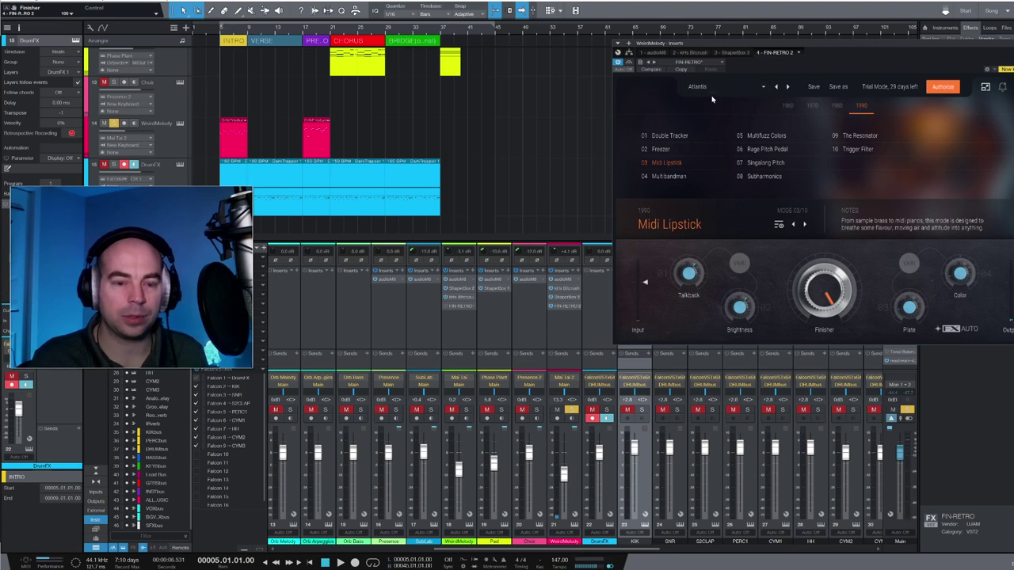
Load the 1970 Stringmachine Modulator mode and raise Age to 69 while it plays
left_click(811, 105)
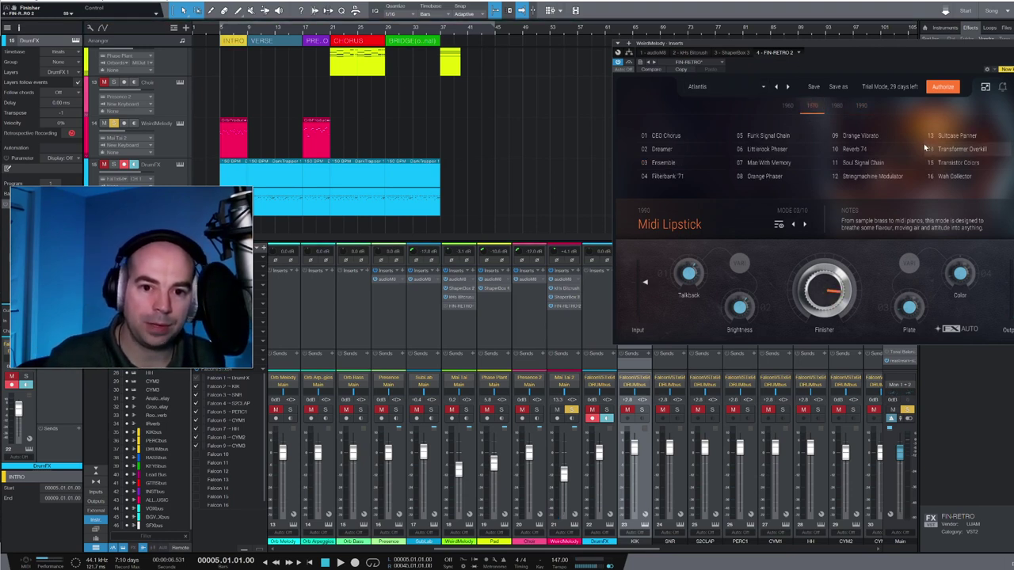
left_click(882, 177)
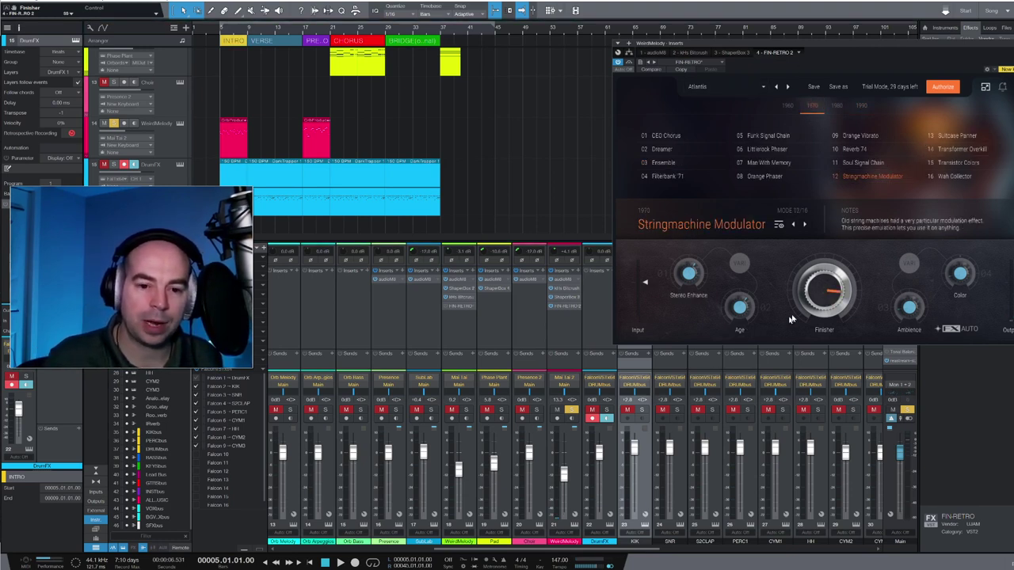
key("space")
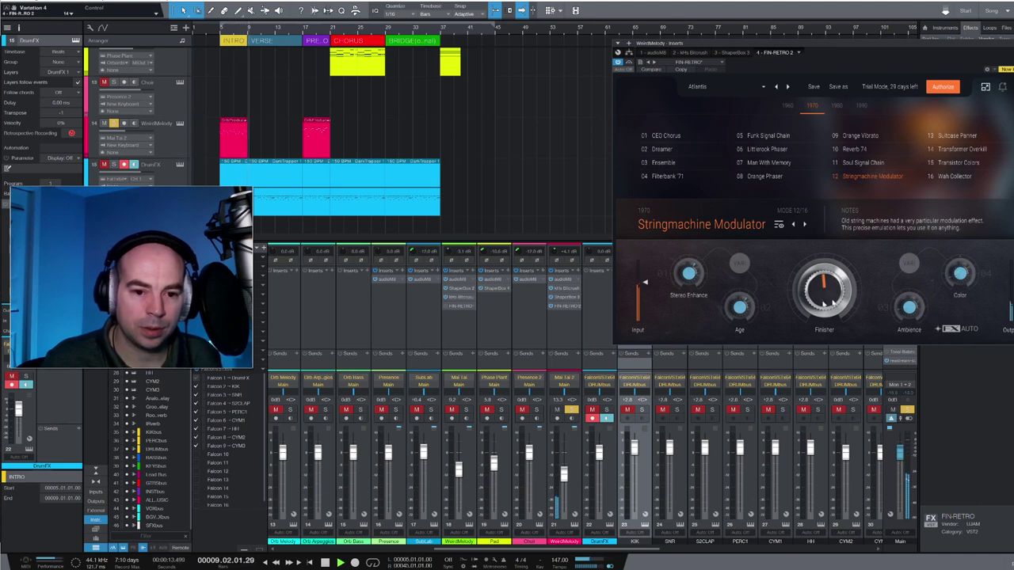
left_click_drag(735, 309, 746, 303)
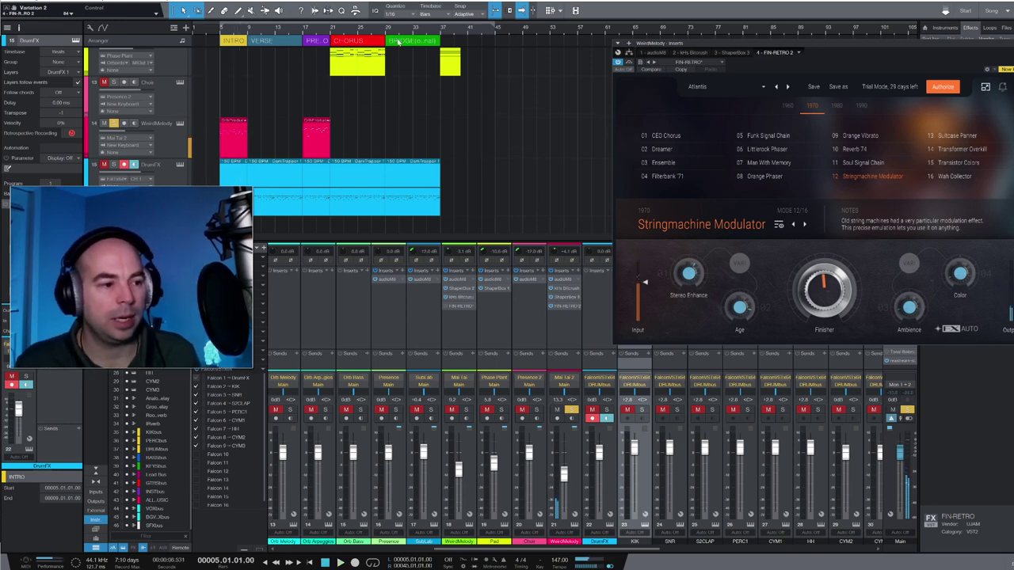
Play WeirdMelody from bar 9 and activate its greyed-out FIN-RETRO insert
left_click(248, 30)
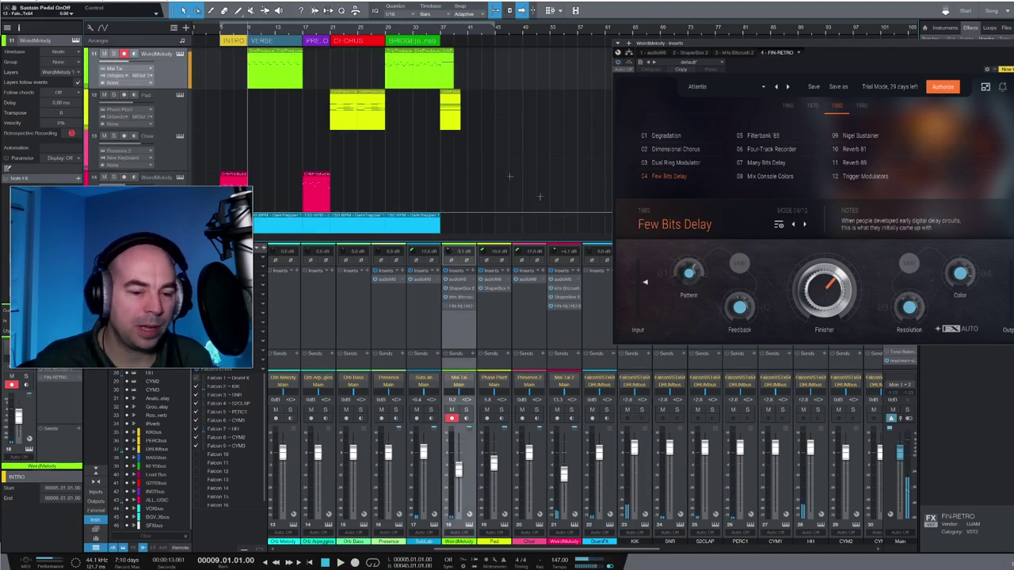
key("space")
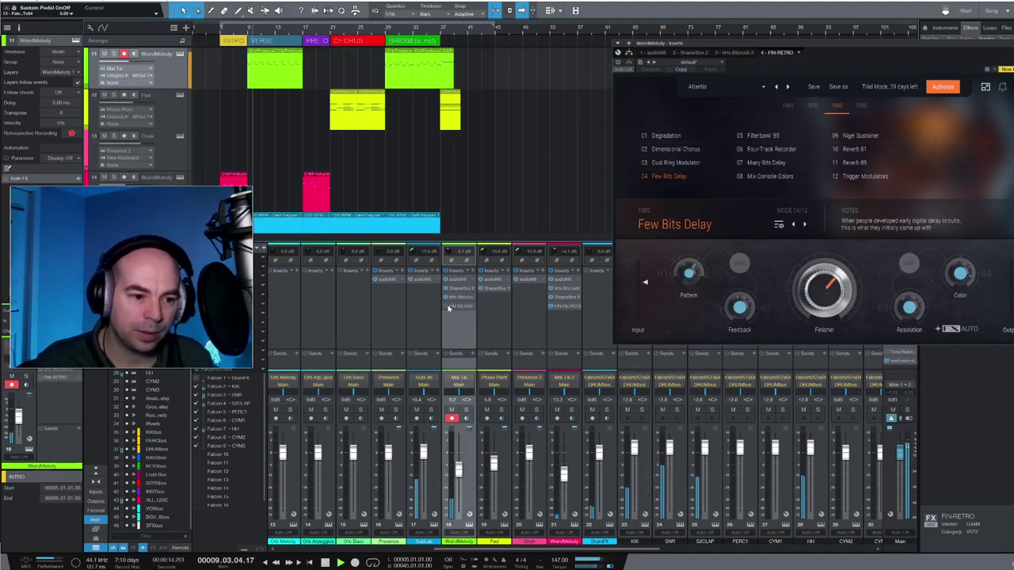
left_click(446, 309)
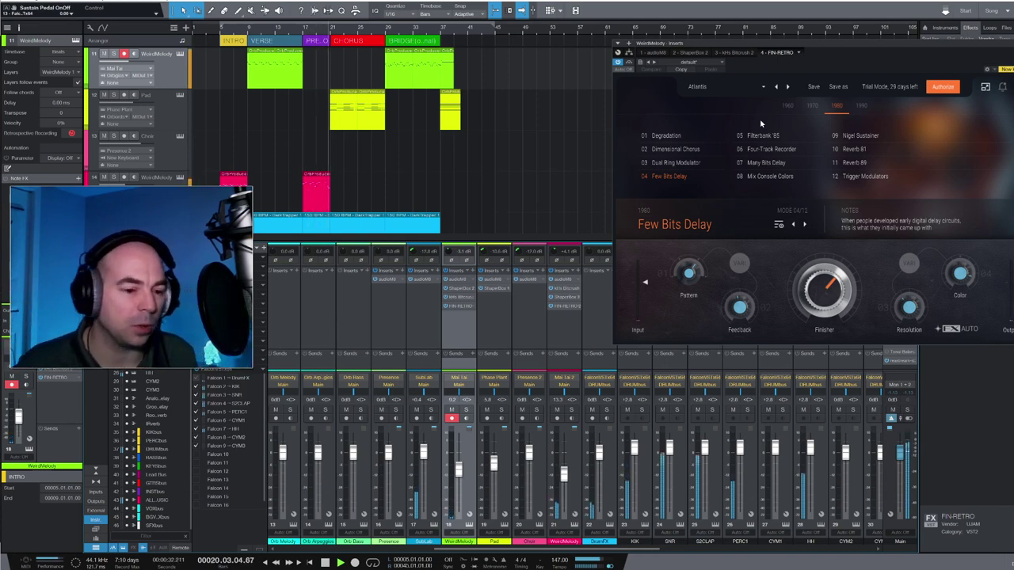
key("space")
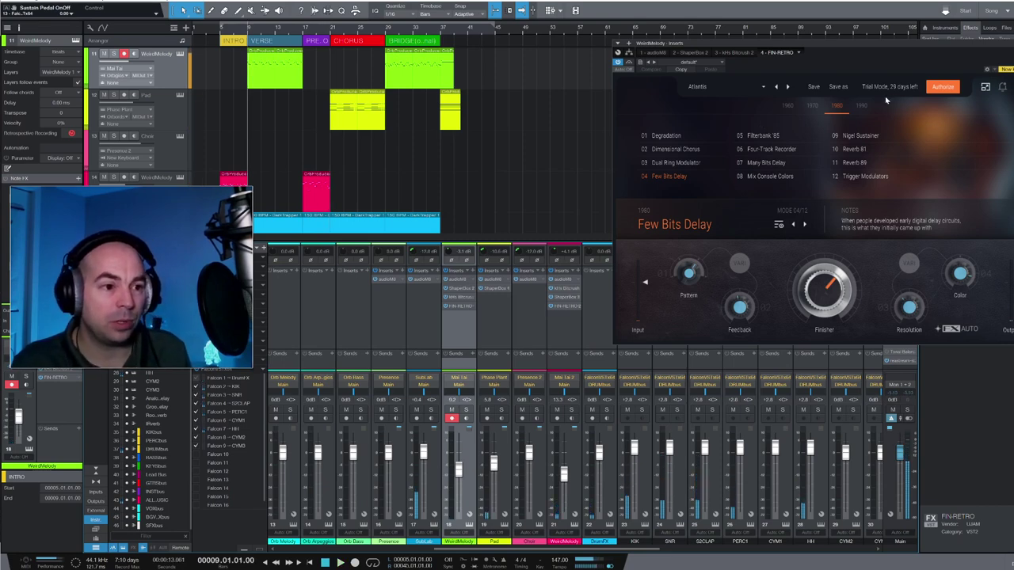
Open the drum bus FIN-RETRO and raise its Finisher amount from 72 to 79 during playback
key("Escape")
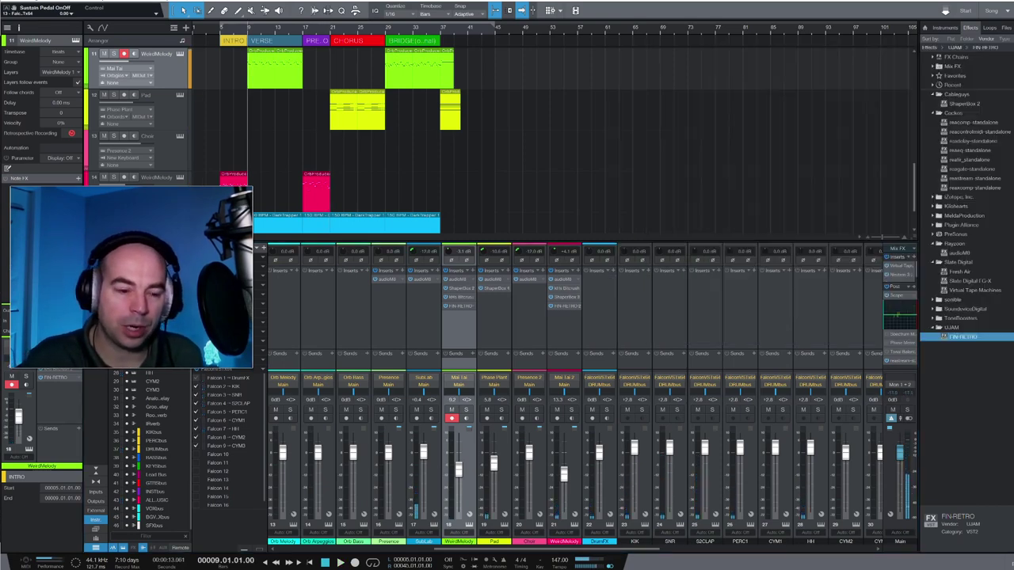
scroll(527, 303, "right", 8)
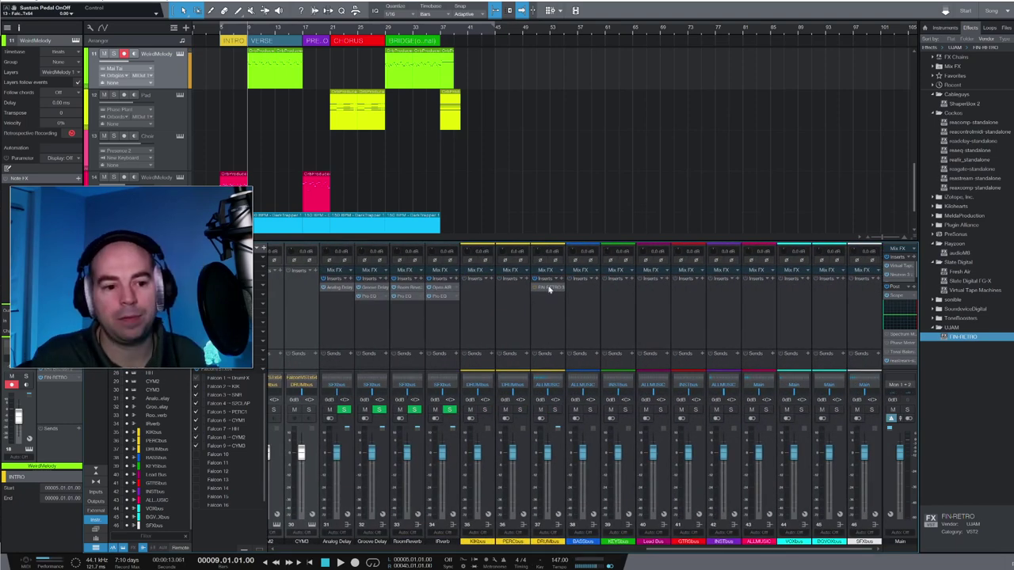
left_click(549, 287)
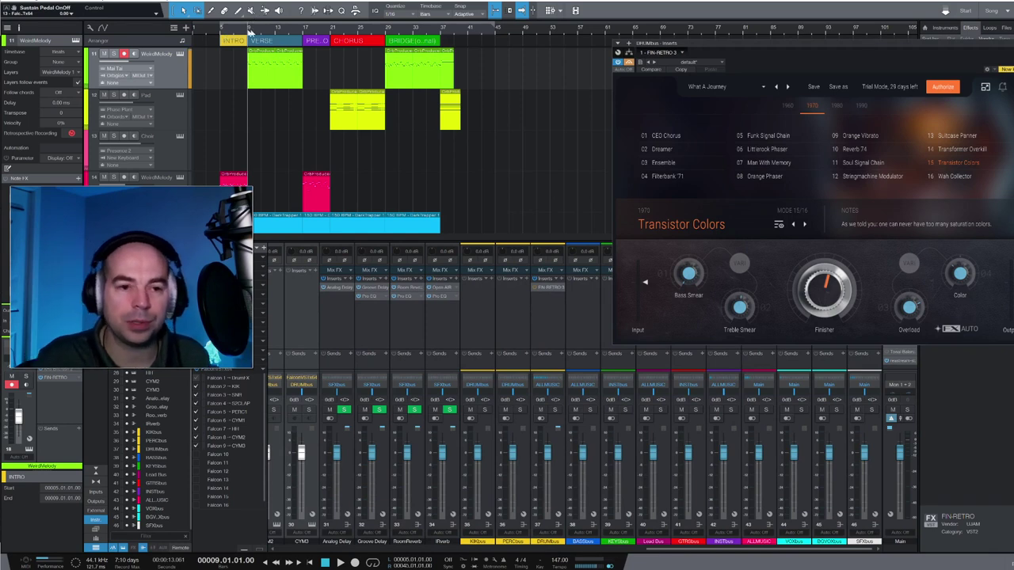
key("space")
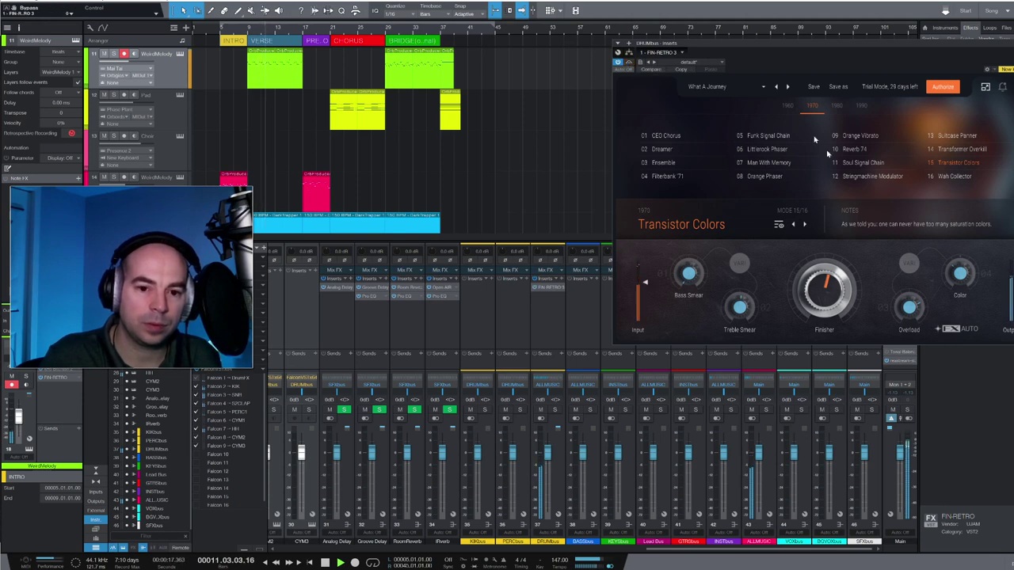
left_click_drag(836, 284, 836, 274)
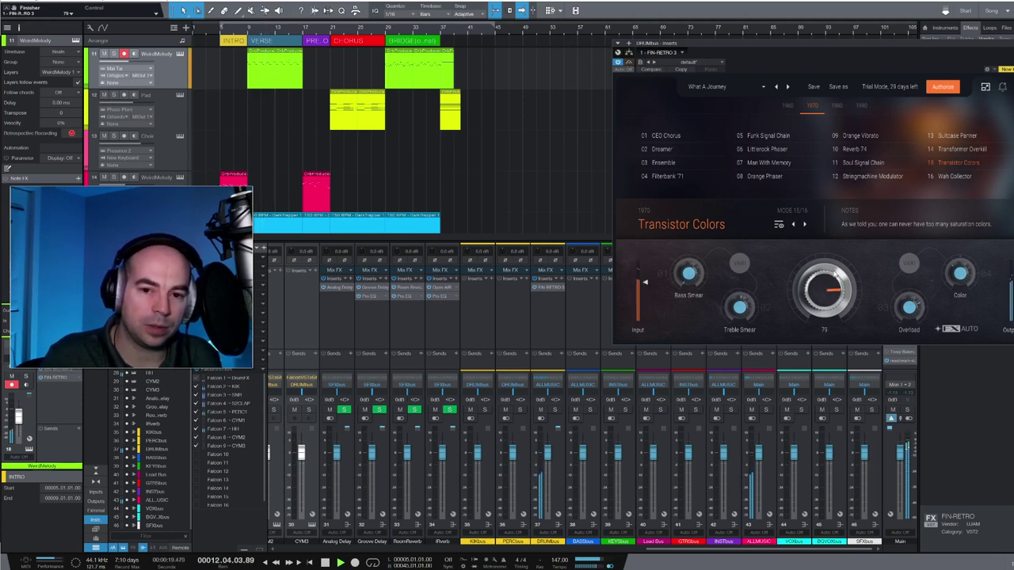
Switch to Transformer Overkill with Color at 100, Mid at 79 and Finisher at 70
left_click(956, 149)
left_click_drag(836, 283, 836, 278)
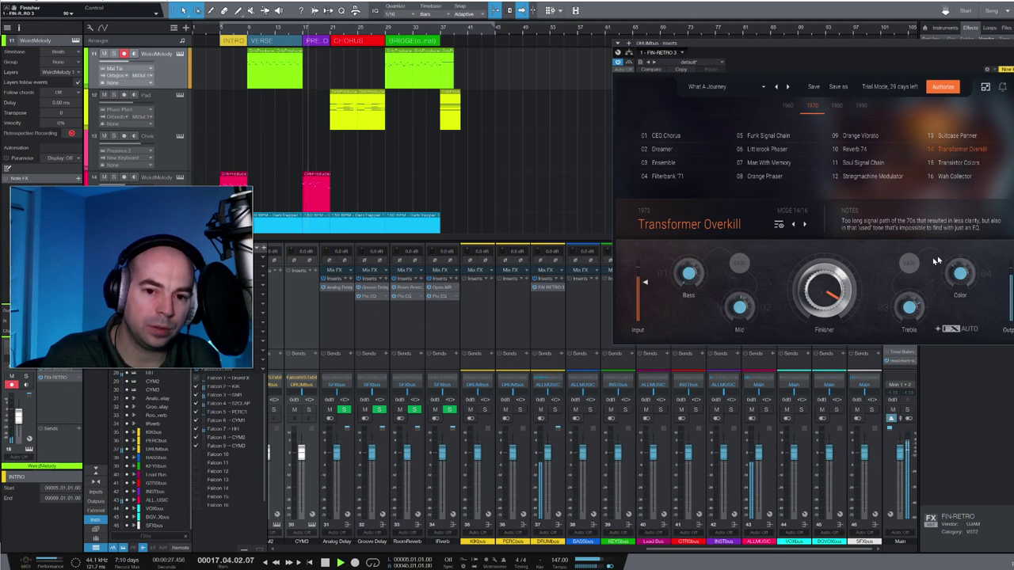
mouse_move(959, 273)
left_click_drag(966, 262, 969, 255)
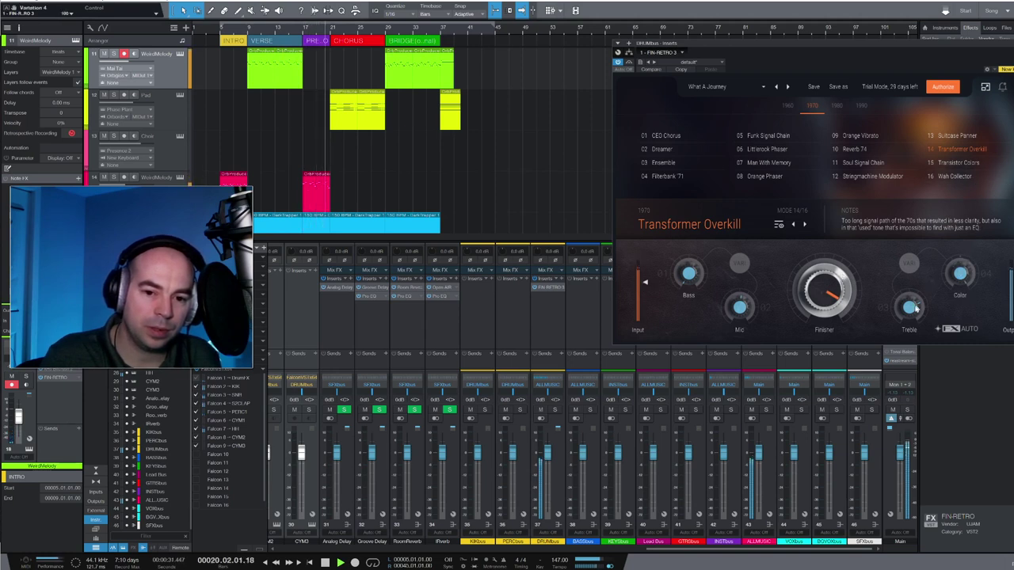
mouse_move(907, 326)
mouse_move(754, 303)
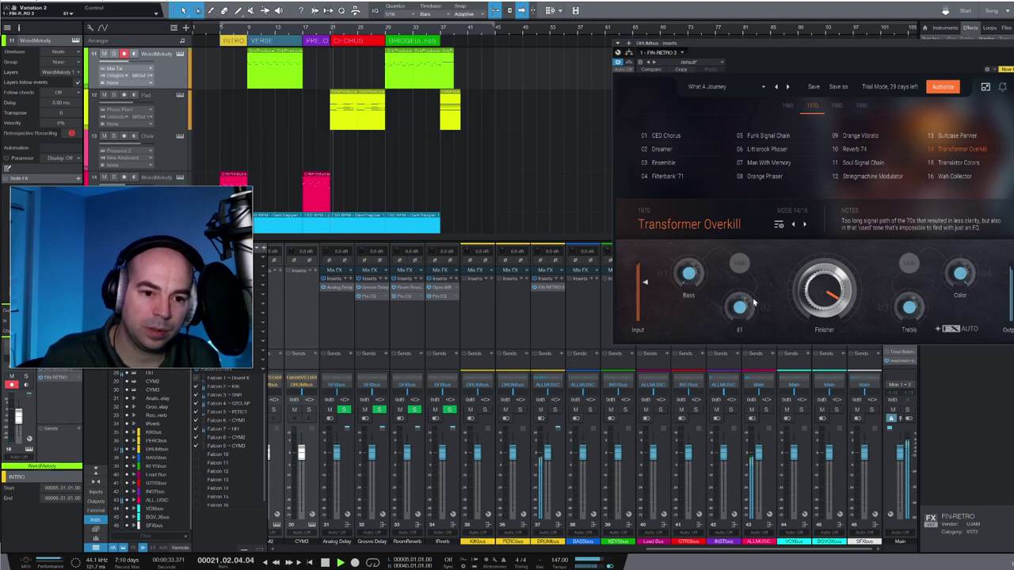
left_click_drag(761, 294, 766, 288)
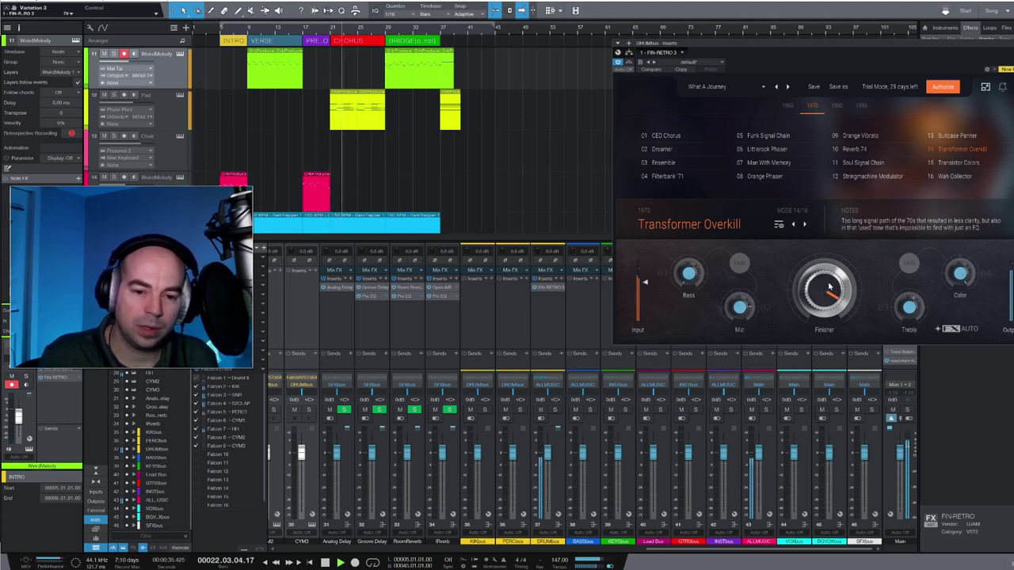
left_click_drag(829, 287, 827, 307)
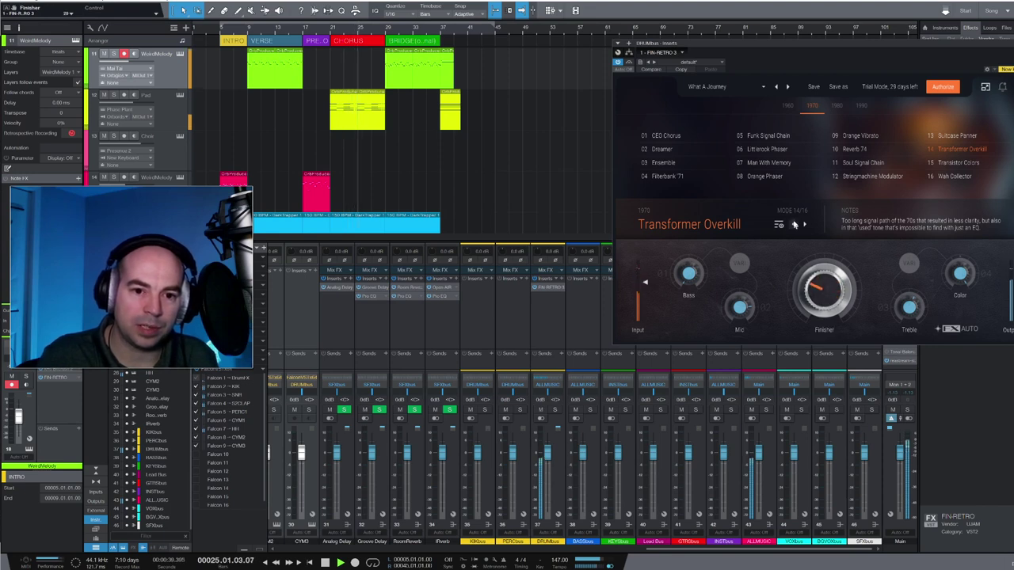
Try Orange Phaser with Finisher at 29, then Dreamer with Finisher at 100
left_click(746, 176)
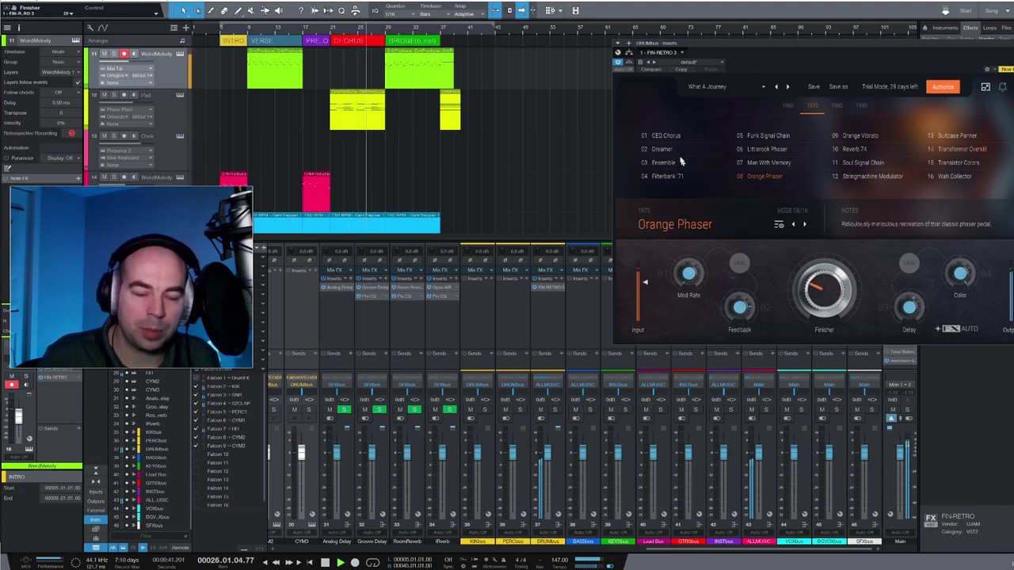
left_click_drag(829, 299, 842, 270)
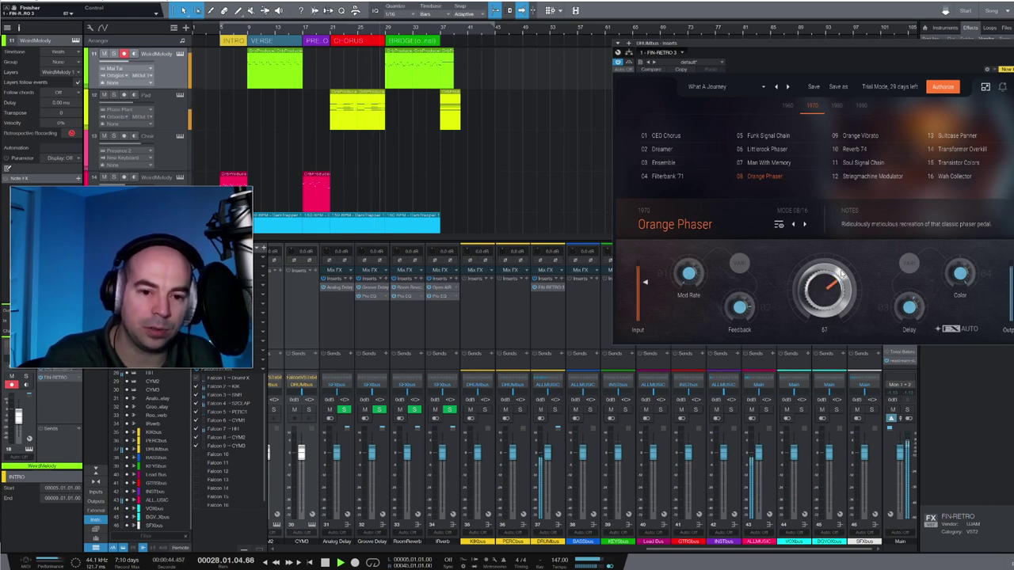
left_click(665, 149)
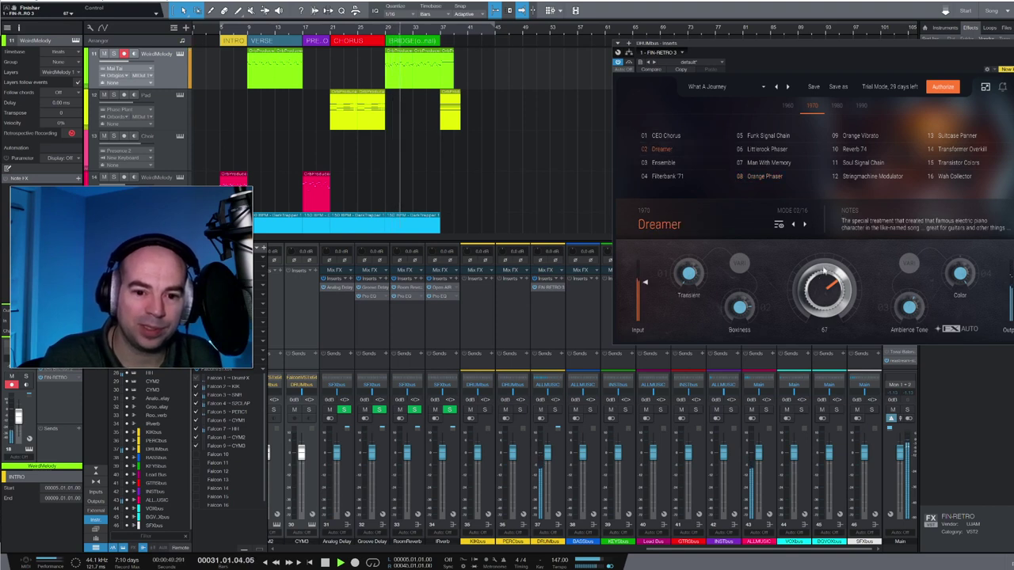
left_click_drag(829, 250, 830, 241)
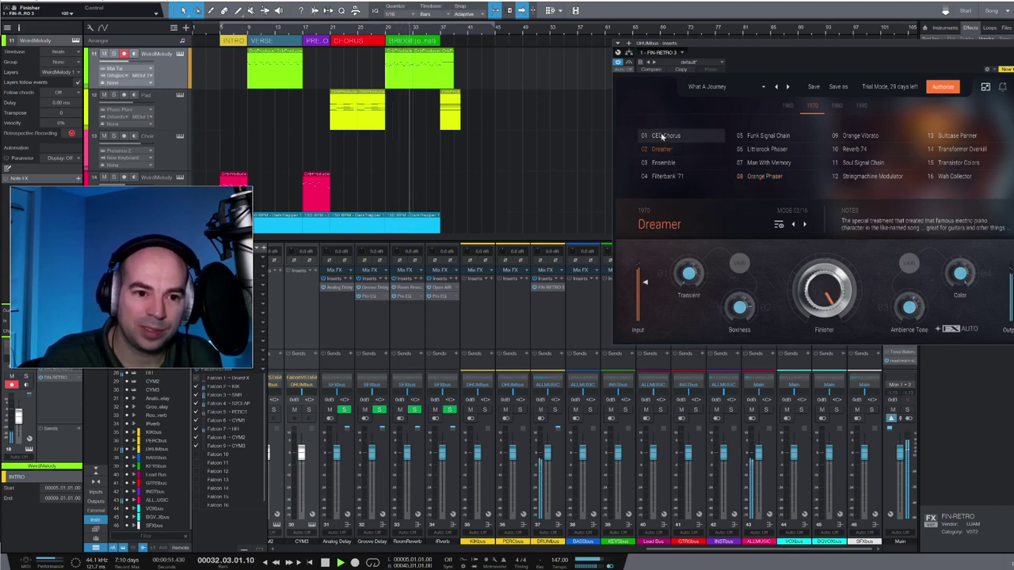
Try CEO Chorus, Funk Signal Chain and Man With Memory, then return to Transformer Overkill
left_click(658, 135)
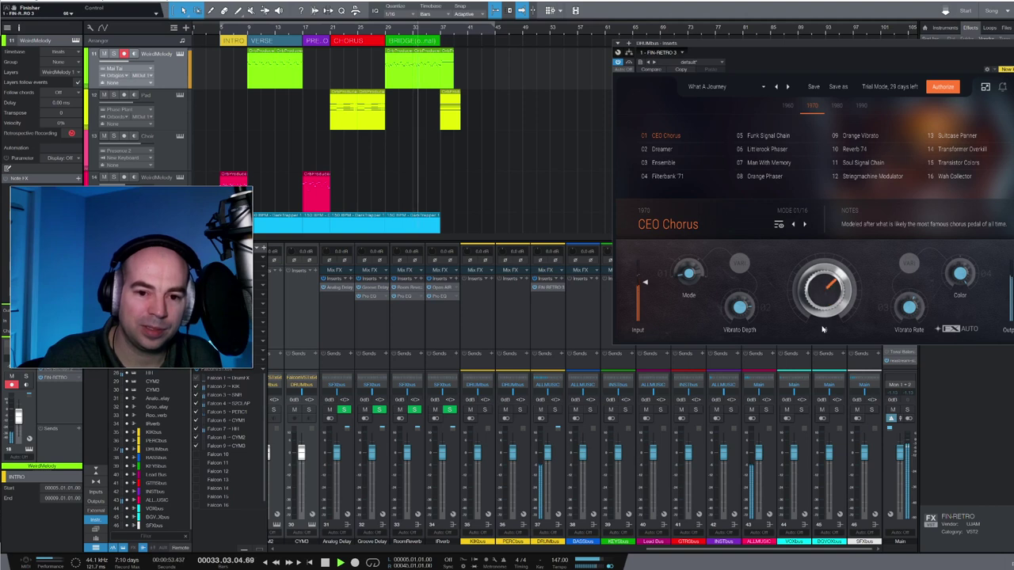
left_click_drag(823, 317, 826, 303)
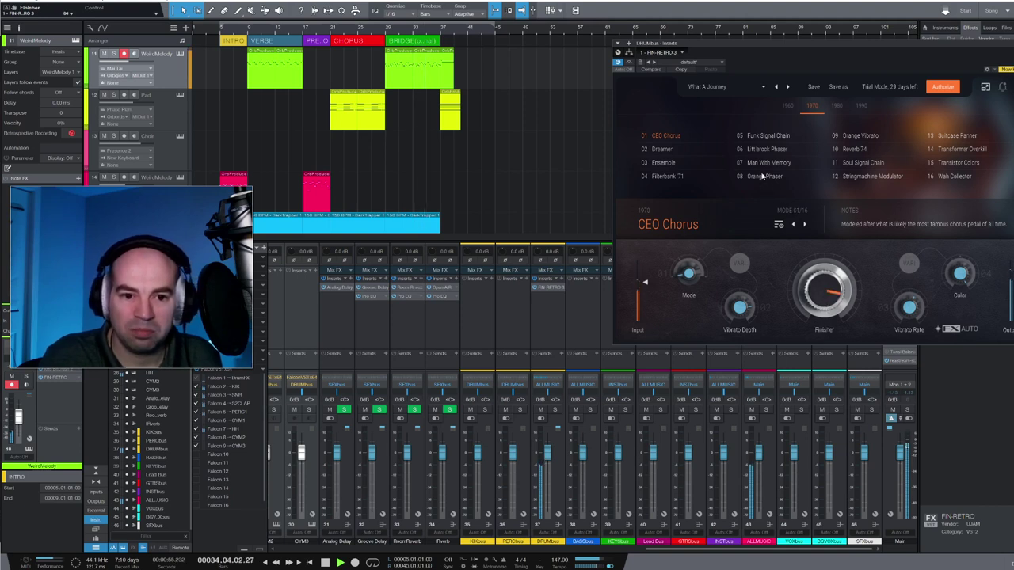
left_click(756, 135)
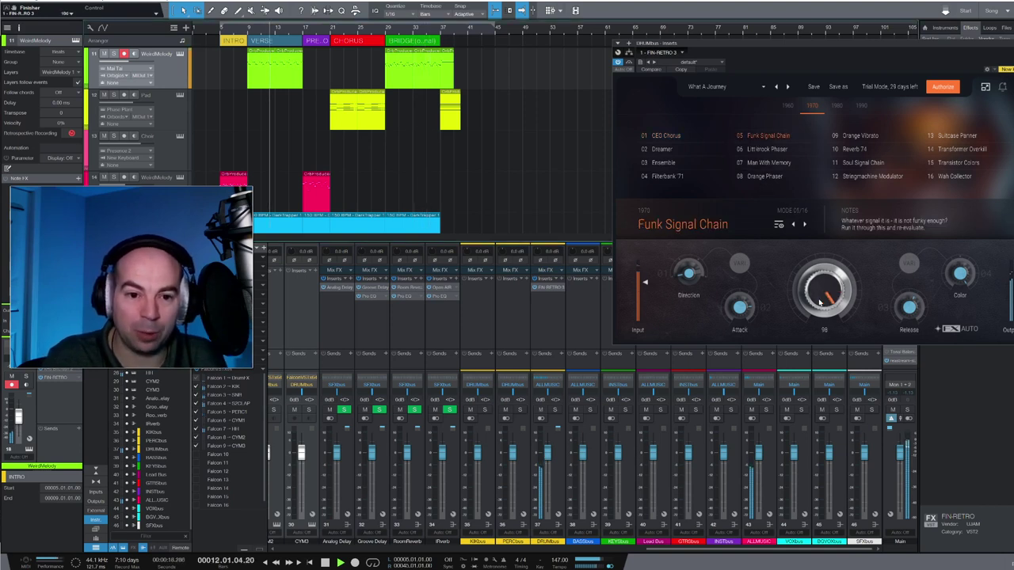
left_click(783, 163)
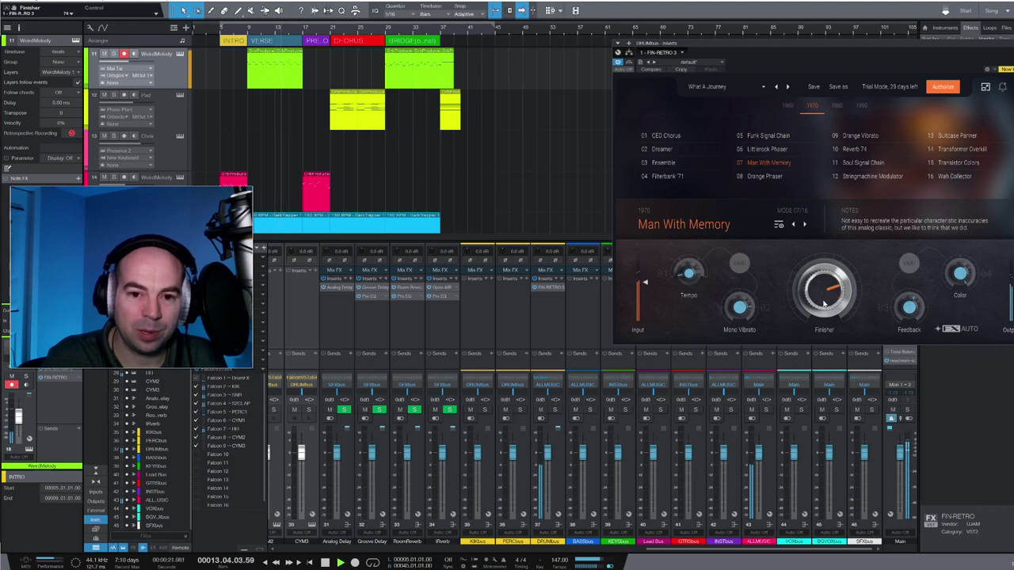
left_click(961, 148)
Switch to Transistor Colors, raise Overload to 66 and Bass Smear to 72, and lower Finisher to 37
left_click(958, 162)
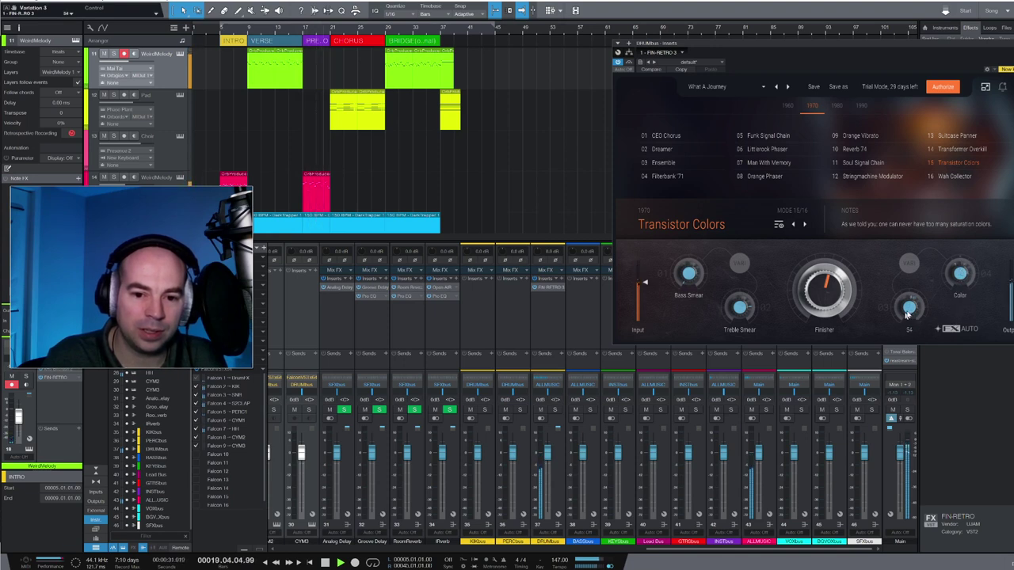
left_click_drag(908, 313, 917, 303)
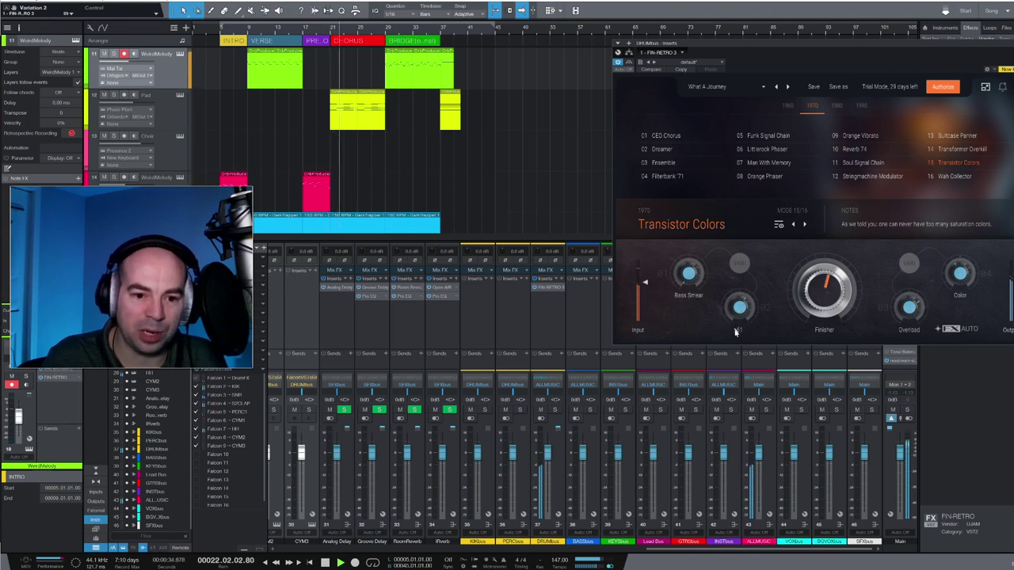
left_click_drag(690, 273, 707, 243)
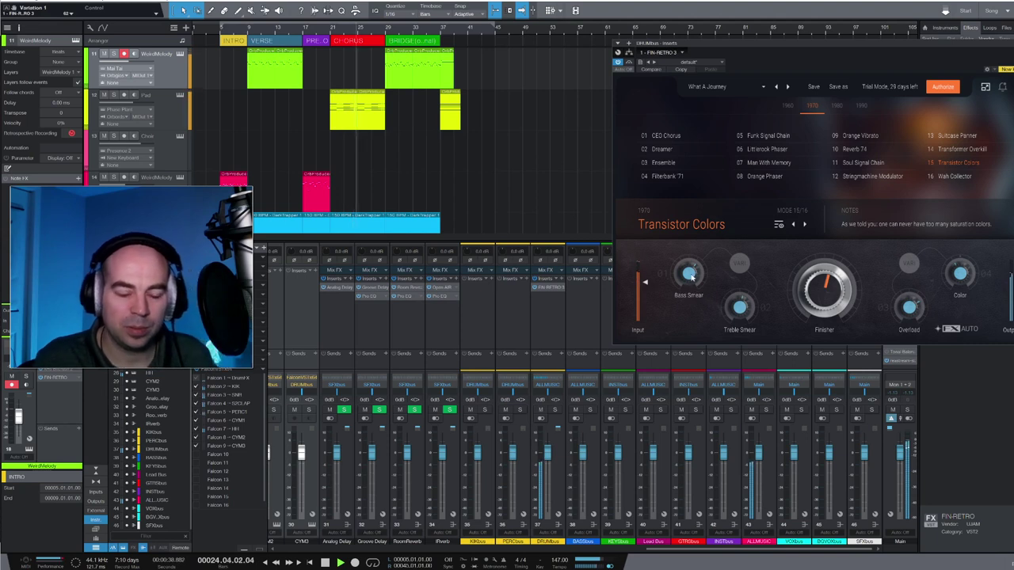
key("space")
key("space")
left_click_drag(691, 274, 702, 267)
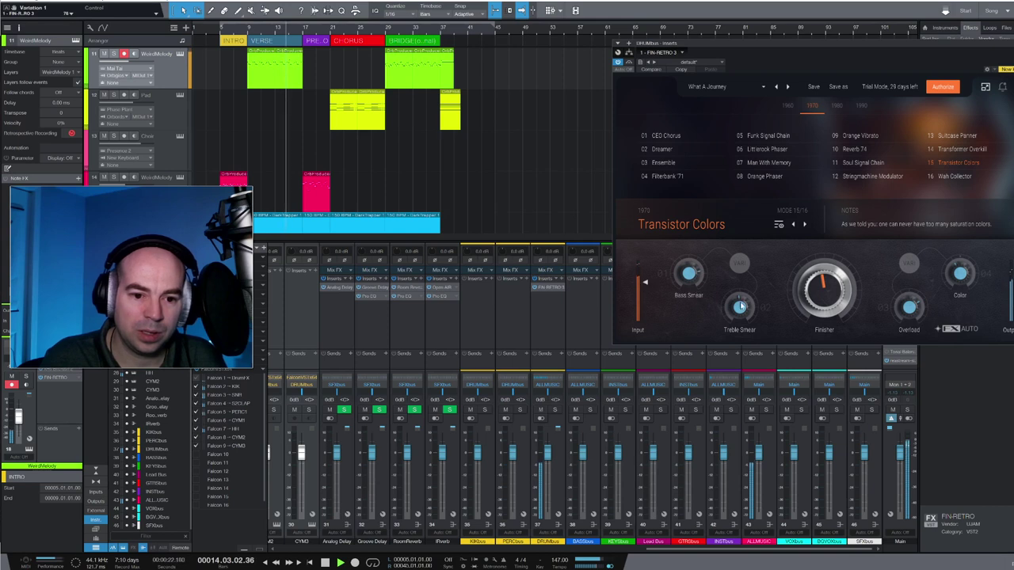
left_click_drag(820, 284, 814, 294)
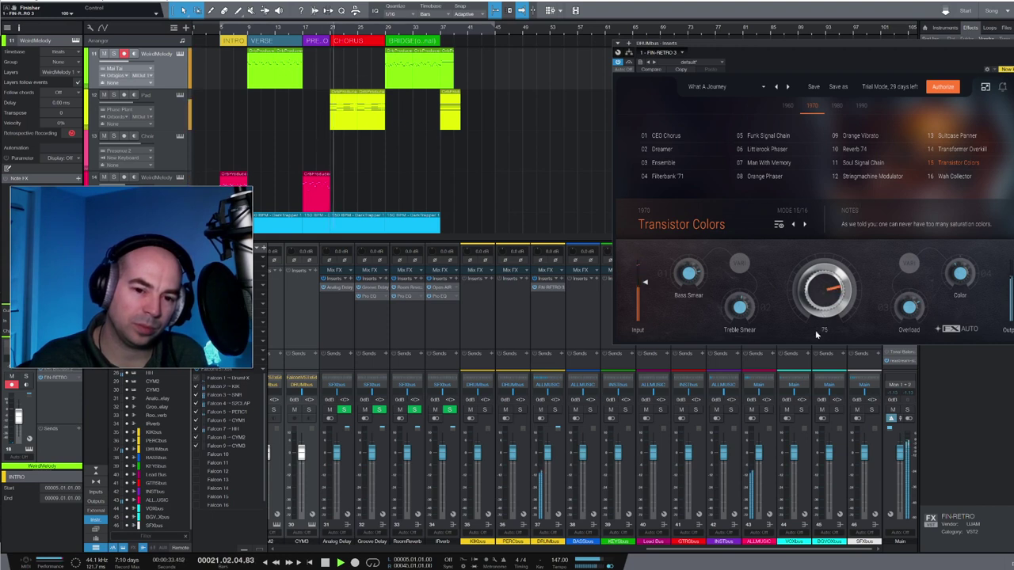
Stop playback at bar 9 and bypass Finisher RETRO on the drum bus to hear it dry
key("space")
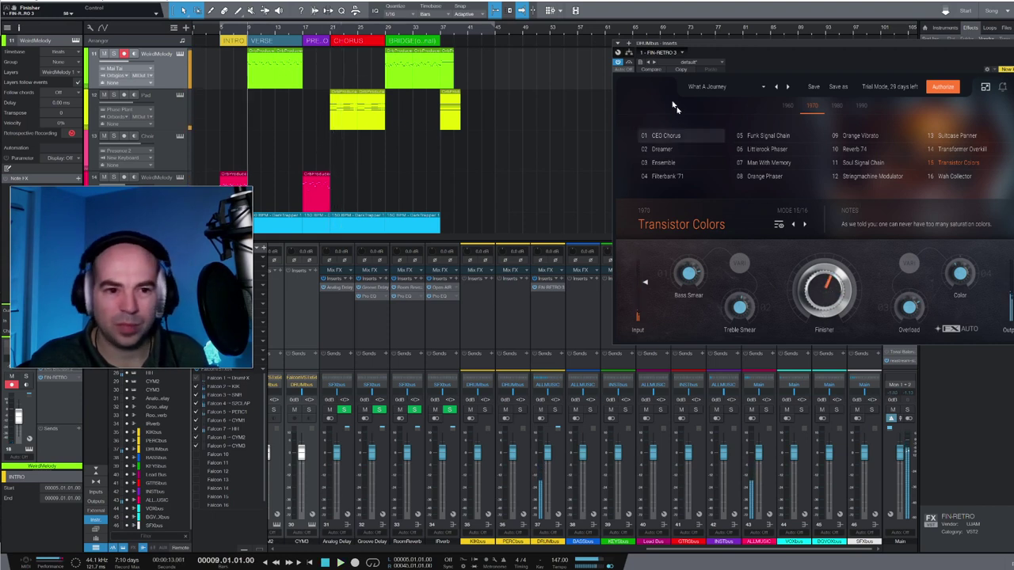
left_click(628, 63)
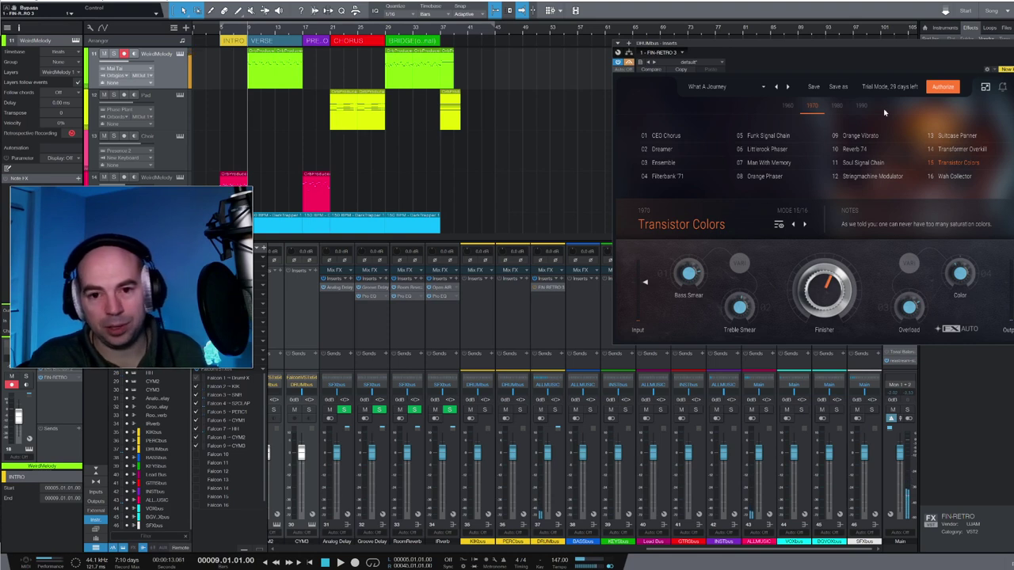